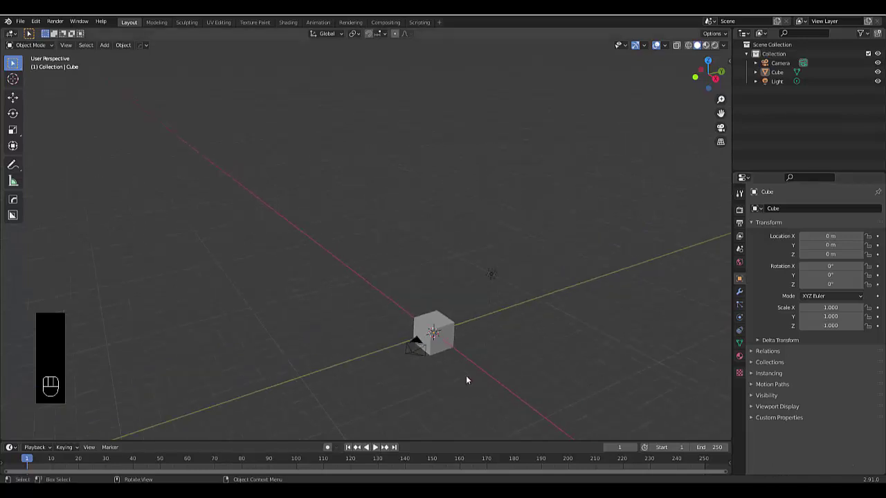
In front view, delete the camera and light, then select the remaining cube.
scroll(466, 375, up, 2)
key(KP_1)
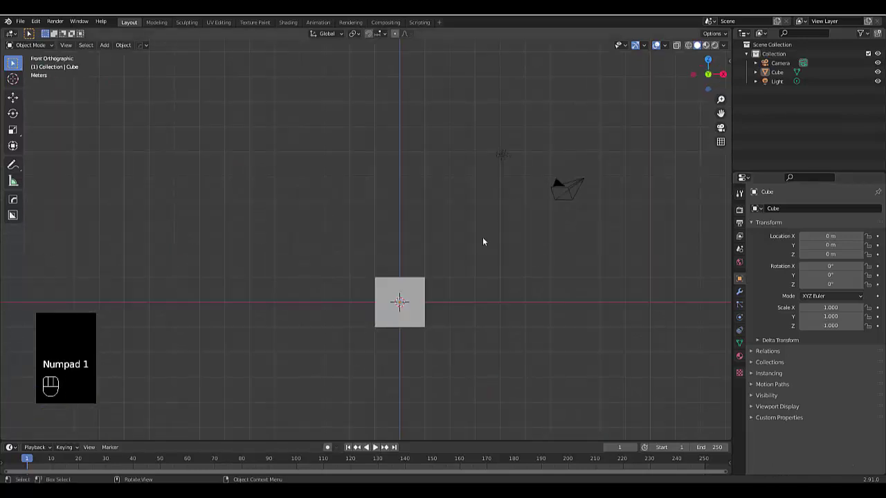
drag(460, 113, 611, 261)
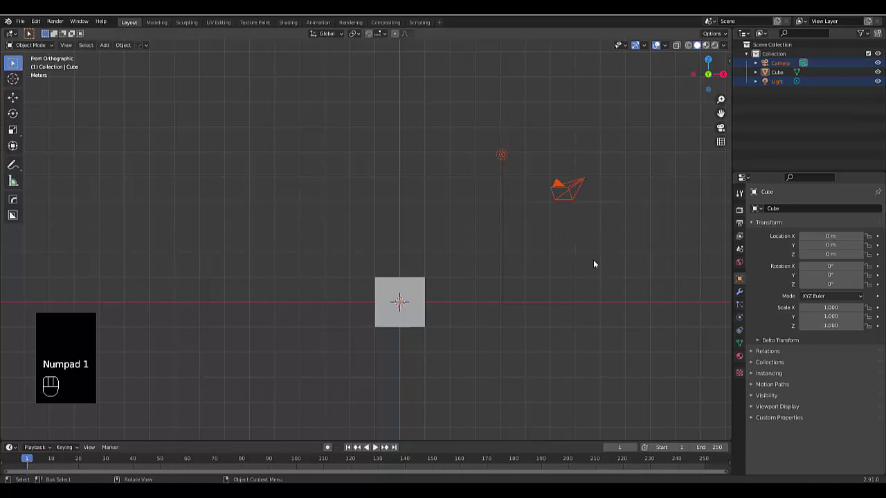
key(x)
click(594, 261)
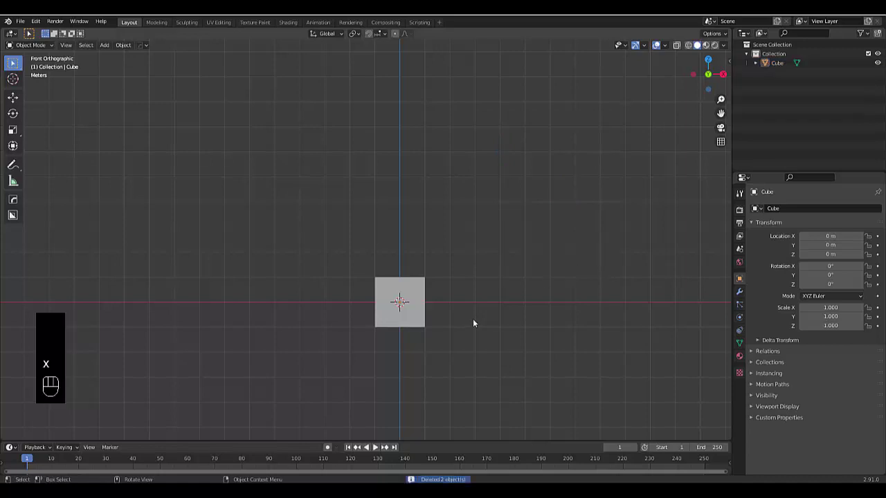
click(413, 296)
Enter vertex Edit Mode on the cube and merge all its vertices At Center.
key(Tab)
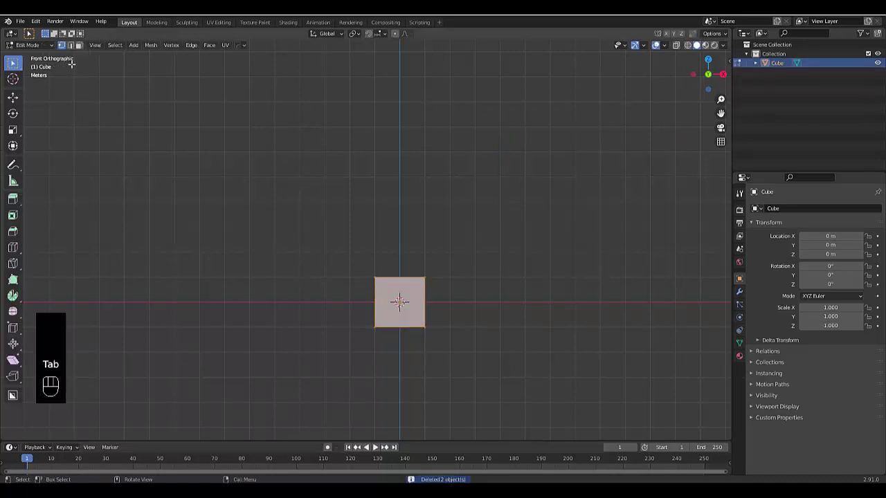
key(1)
right_click(274, 206)
mouse_move(258, 202)
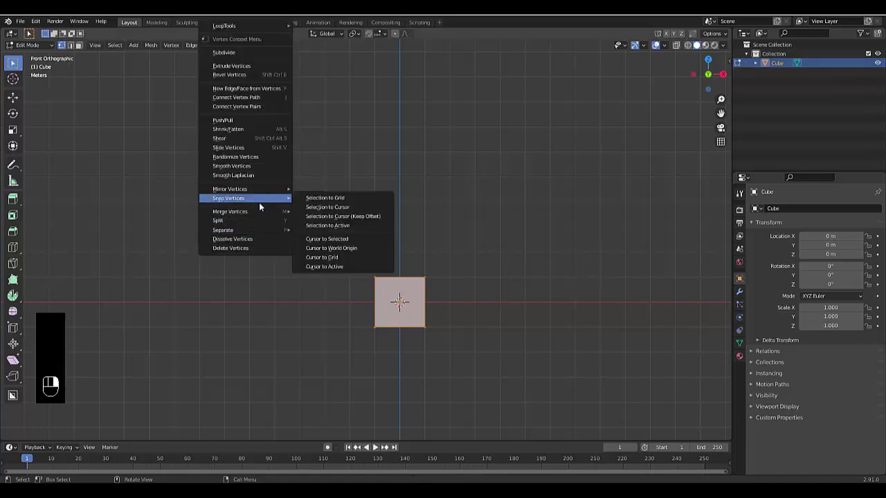
click(312, 211)
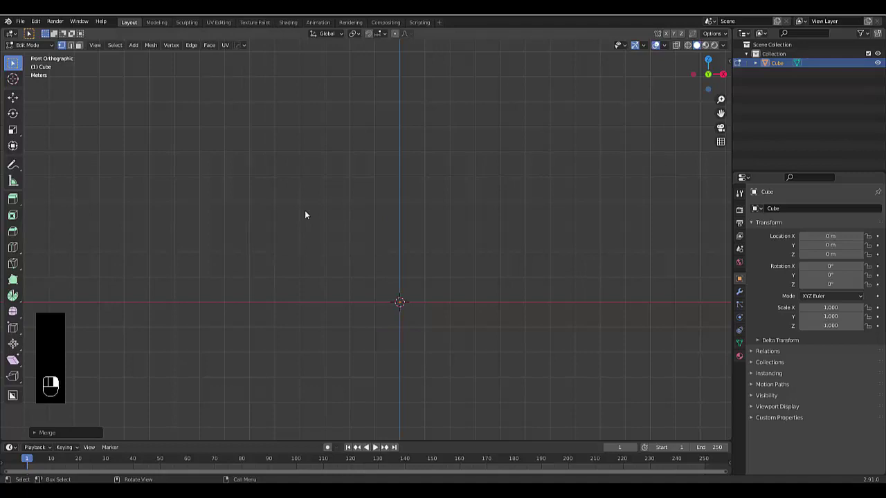
scroll(446, 350, up, 3)
scroll(442, 383, up, 2)
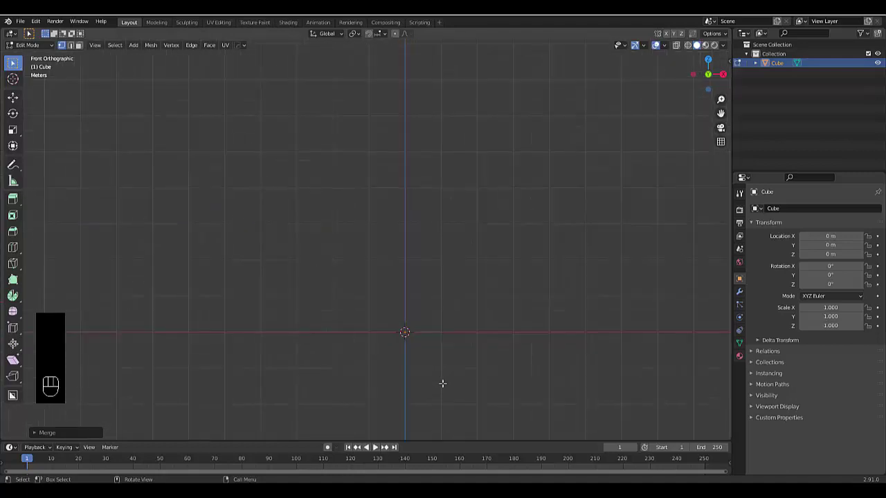
scroll(418, 384, down, 2)
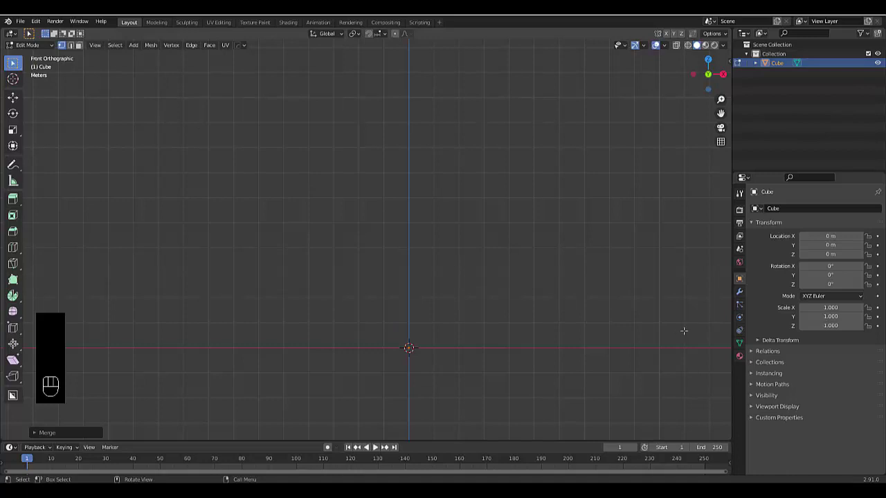
Extrude the vertex into an edge to the right, then a second edge straight up.
scroll(682, 330, down, 1)
scroll(636, 360, up, 2)
key(e)
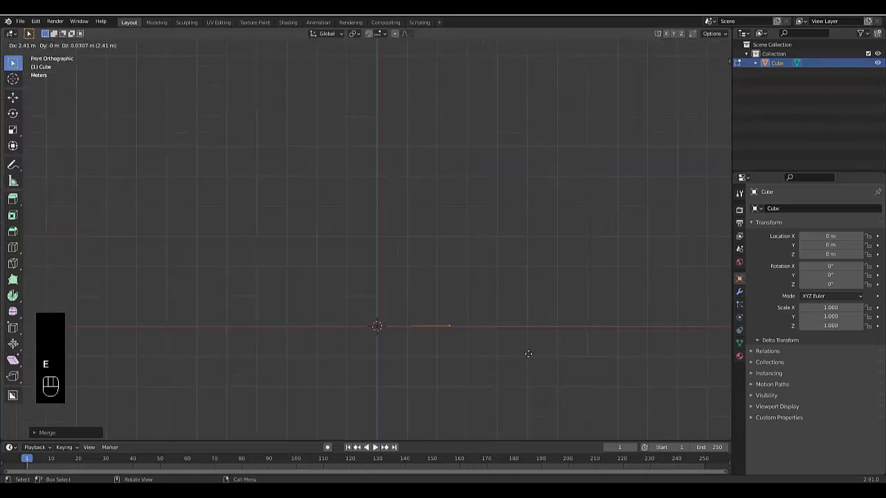
click(619, 360)
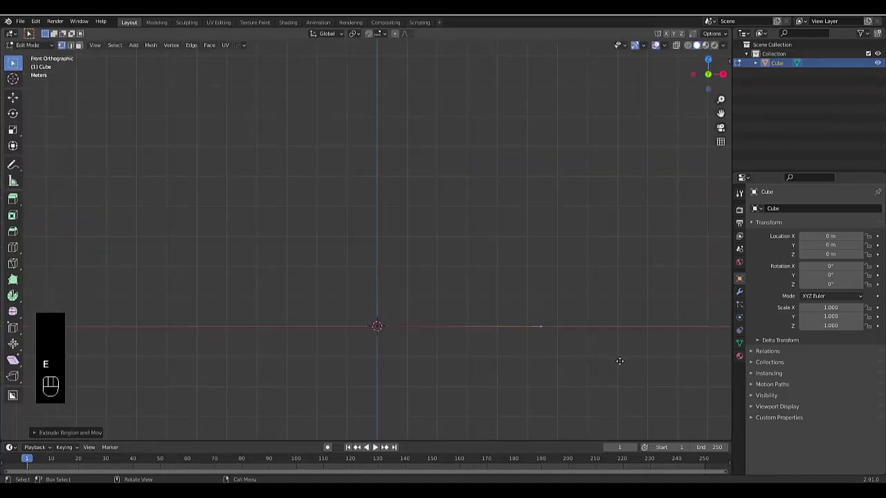
key(e)
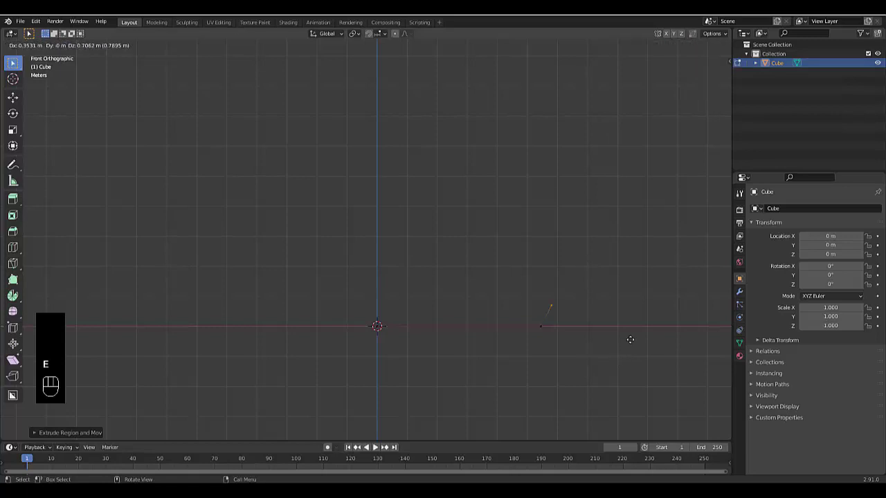
middle_click(631, 263)
click(630, 178)
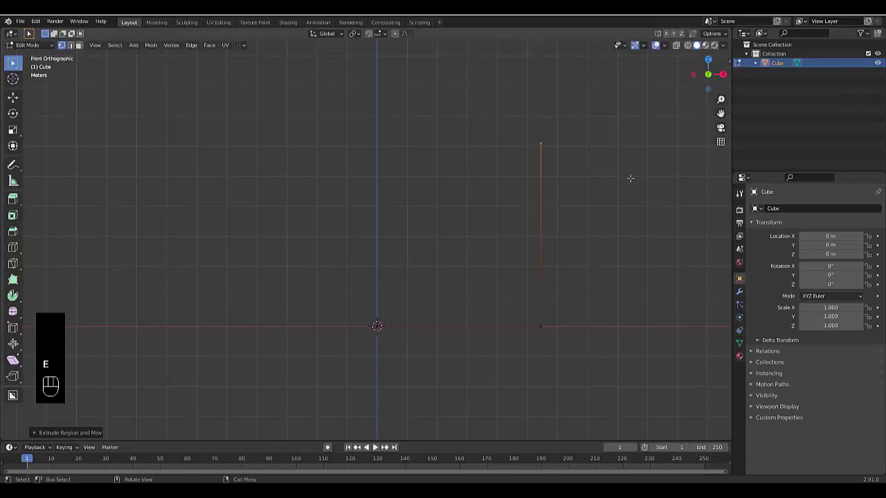
From top view extrude an edge along Y, then extrude another downward in perspective.
key(KP_7)
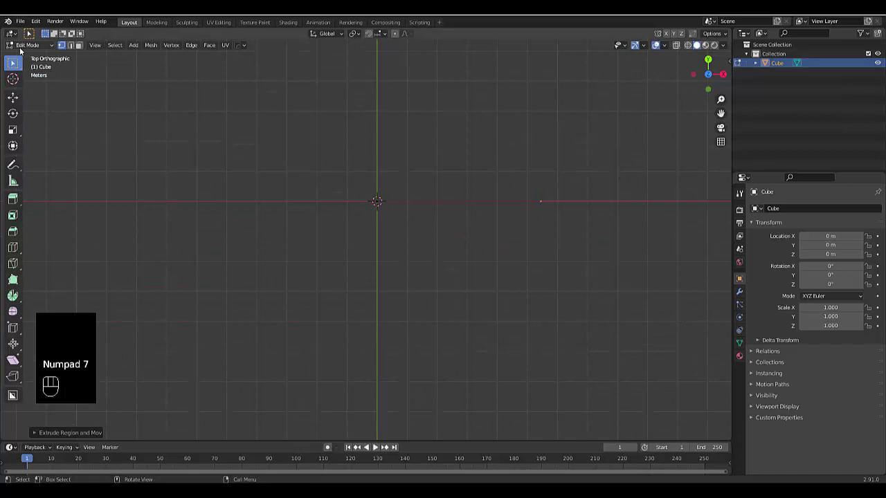
scroll(450, 263, down, 3)
key(e)
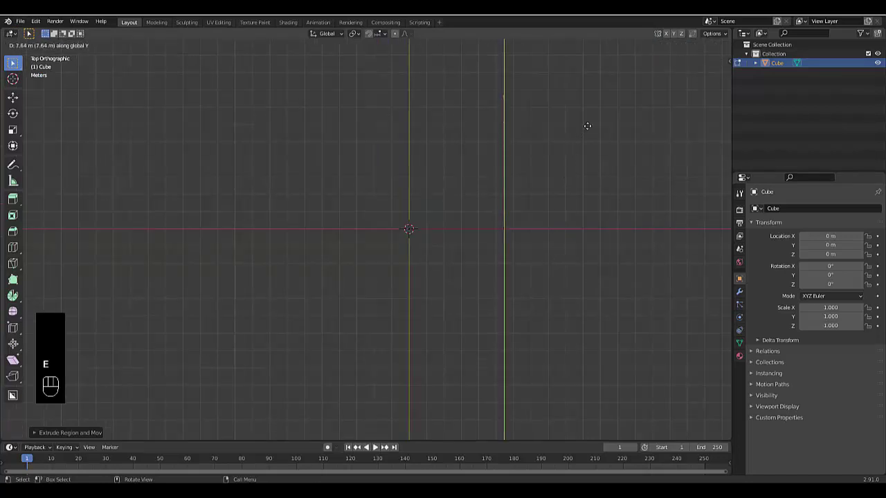
click(586, 125)
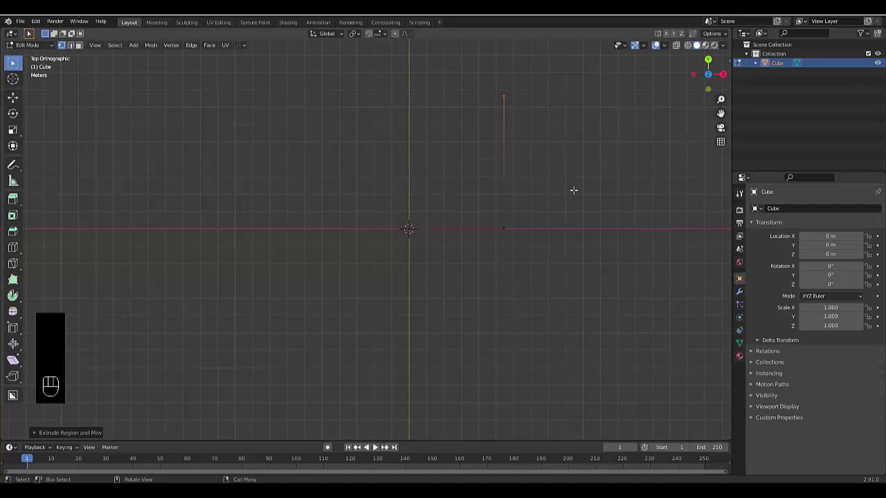
middle_drag(567, 187, 516, 98)
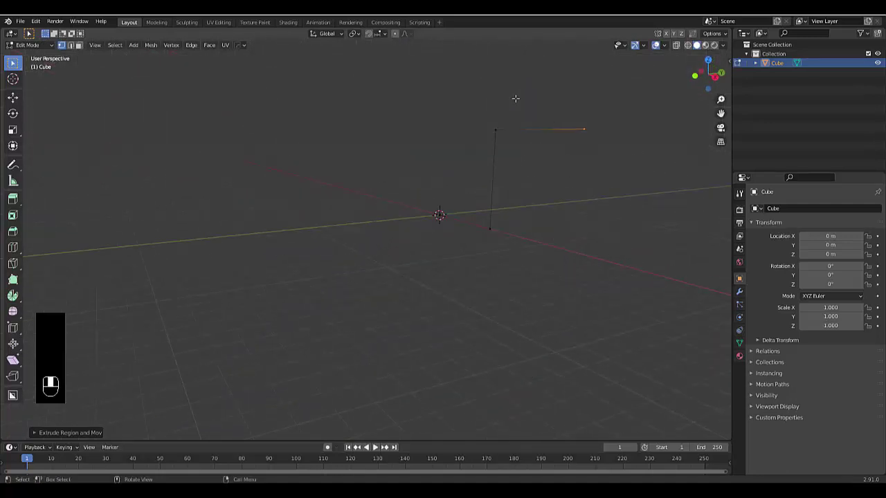
key(e)
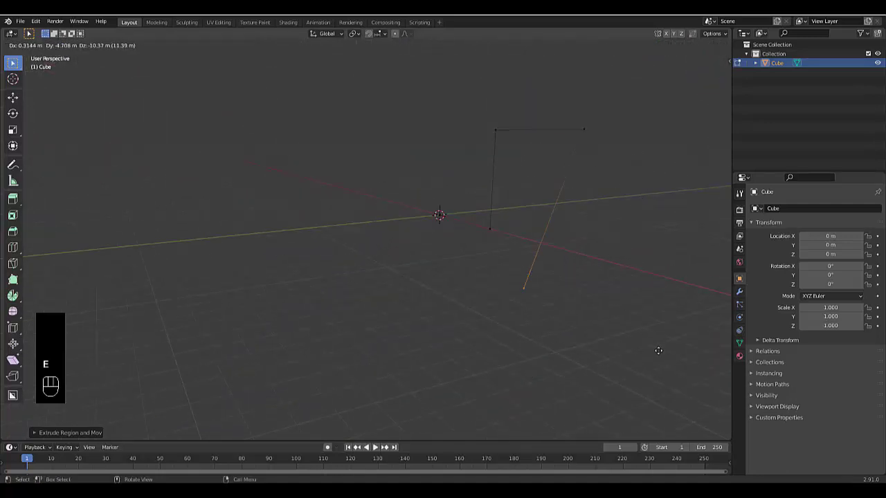
click(637, 386)
Extrude one final edge to finish the zig-zag path.
key(e)
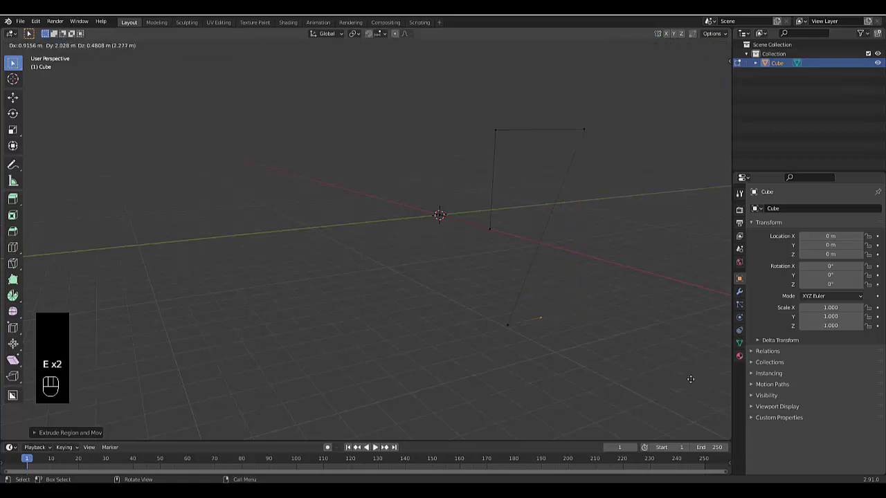
click(115, 374)
middle_drag(194, 338, 470, 283)
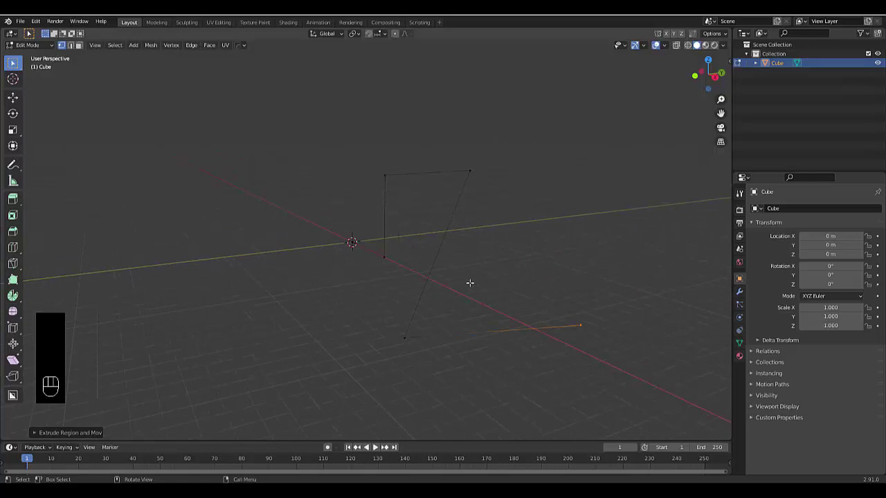
Select all path vertices and vertex-bevel them into rounded corners.
drag(362, 150, 599, 404)
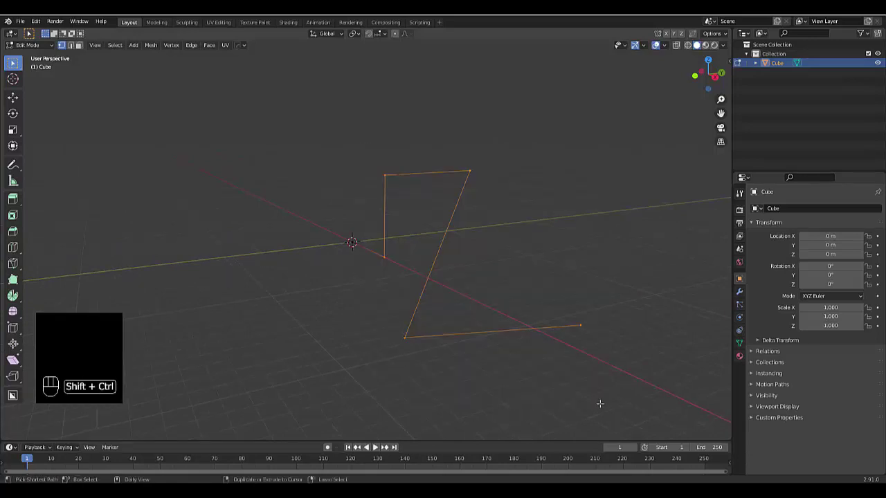
key(ctrl+shift+b)
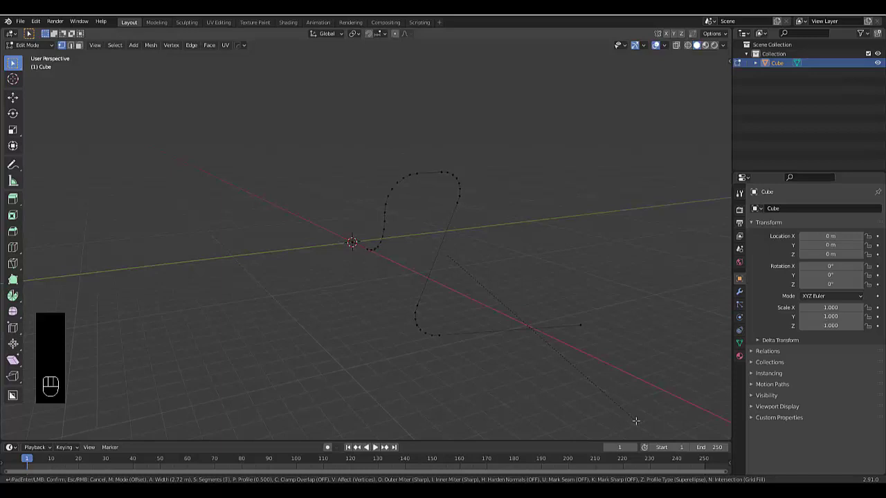
click(636, 420)
middle_drag(549, 336, 548, 367)
Return to Object Mode and convert the bent path mesh to a Curve.
key(Tab)
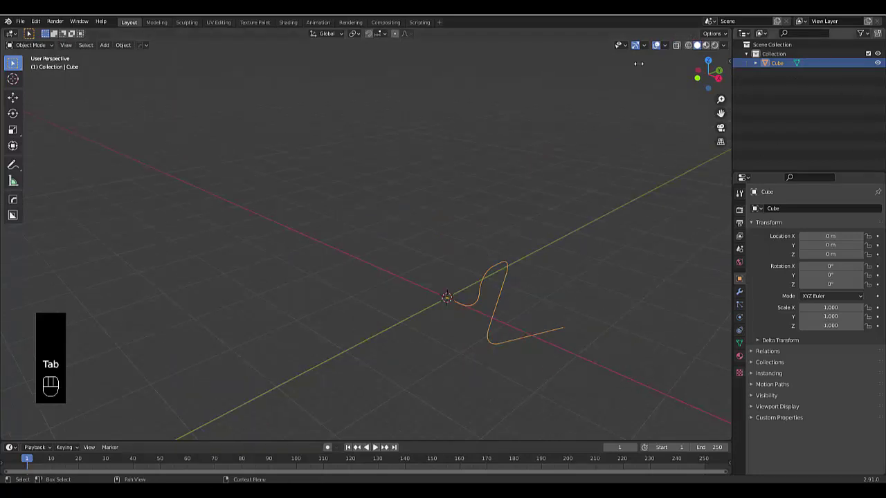
click(123, 45)
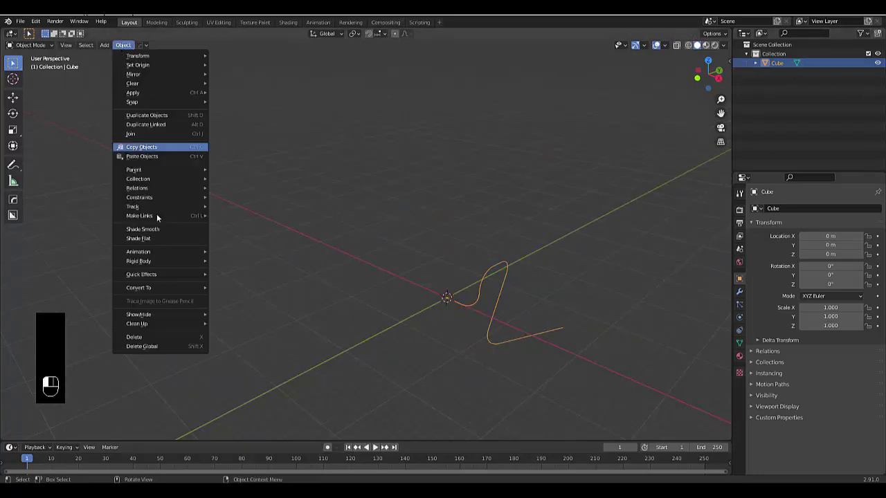
mouse_move(157, 286)
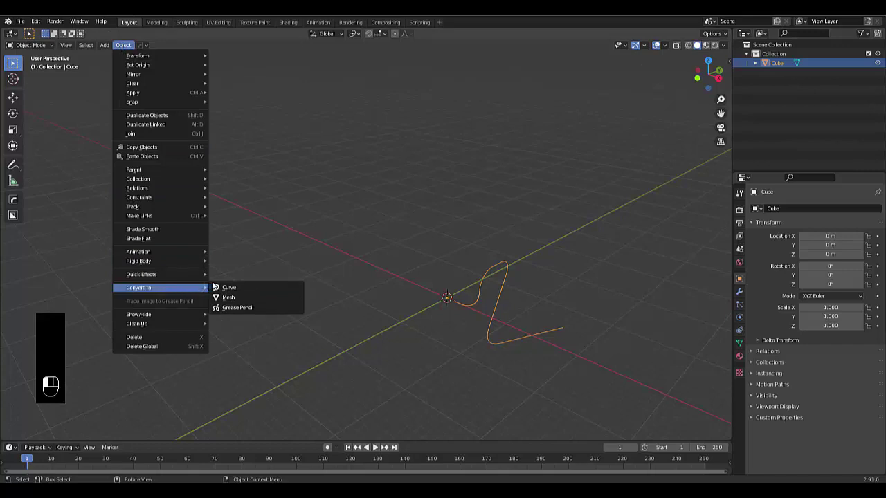
click(222, 287)
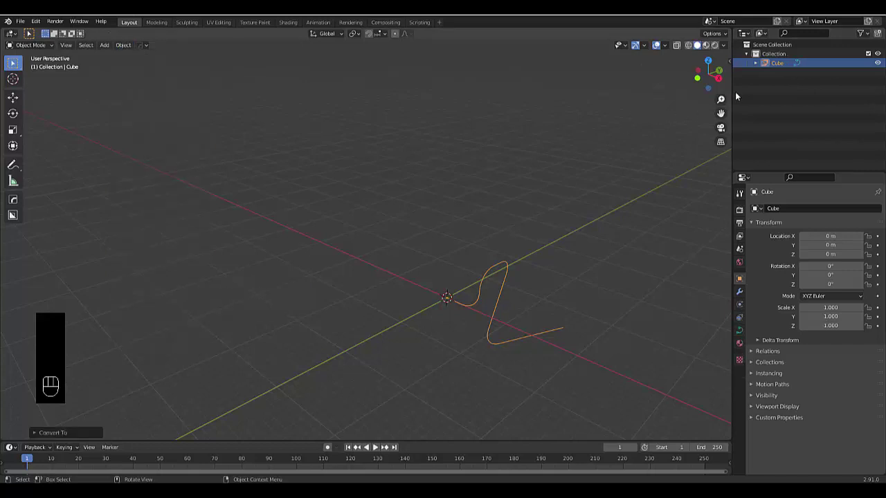
middle_drag(479, 307, 470, 315)
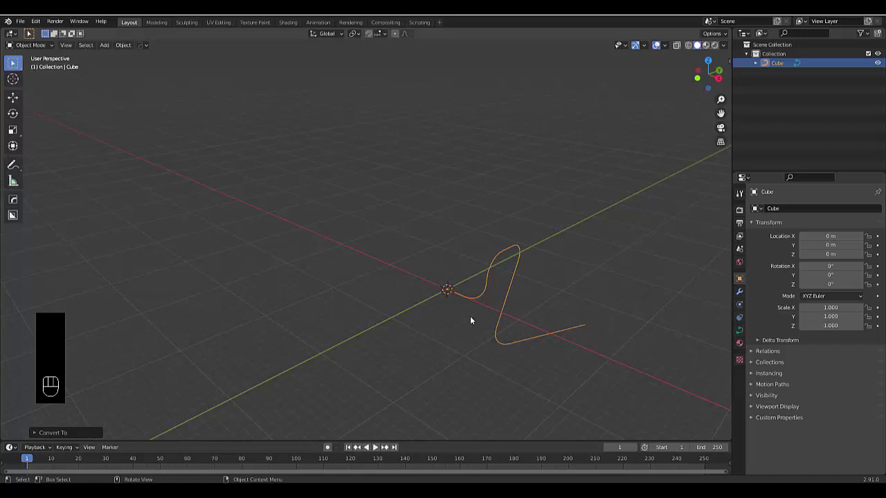
From top view, add a Bezier Circle at the origin, deleting a mistakenly added Bezier curve.
key(KP_7)
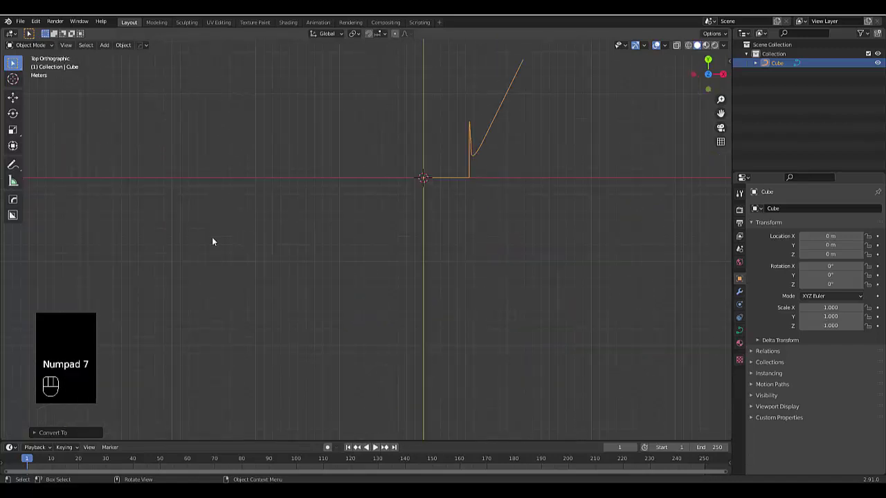
key(shift+a)
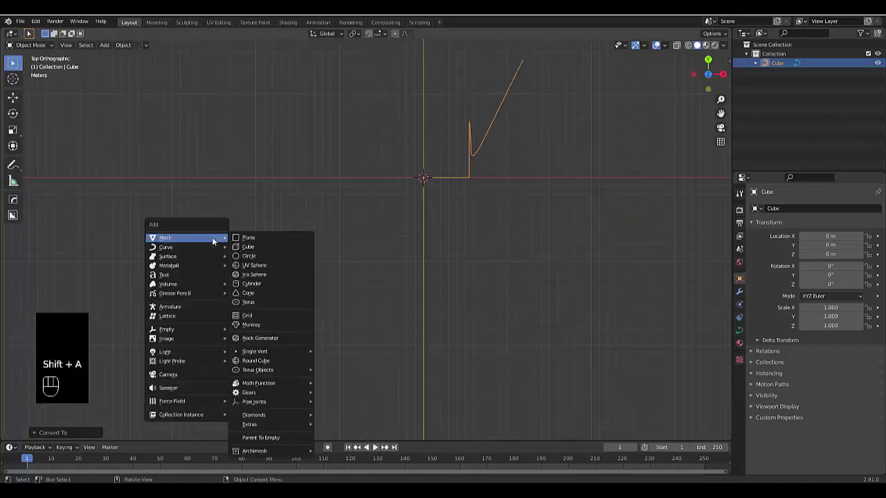
mouse_move(201, 248)
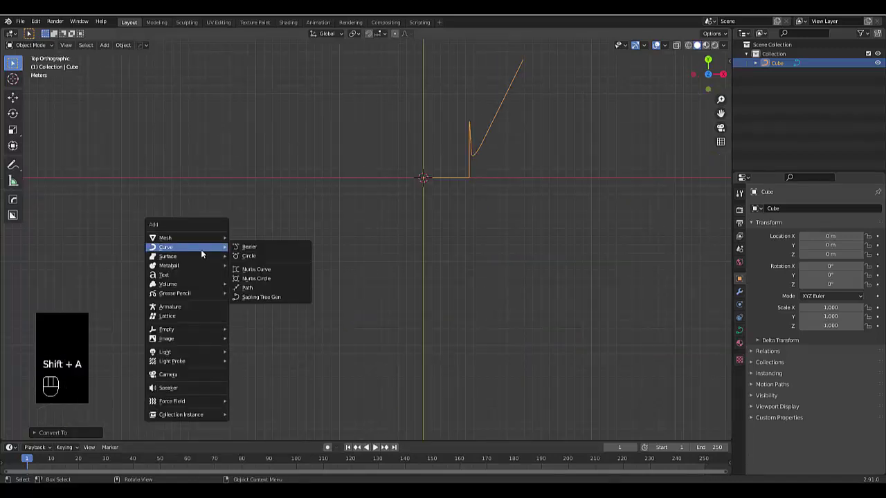
click(251, 247)
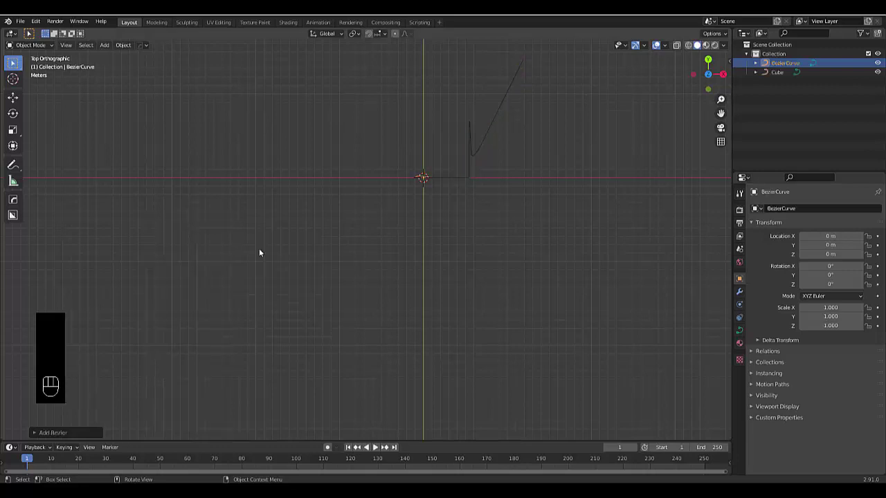
key(x)
click(440, 181)
key(shift+a)
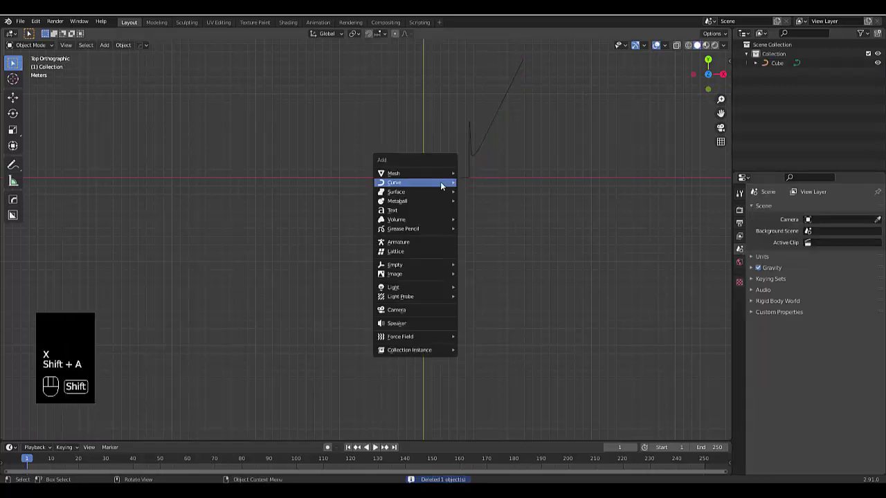
mouse_move(440, 181)
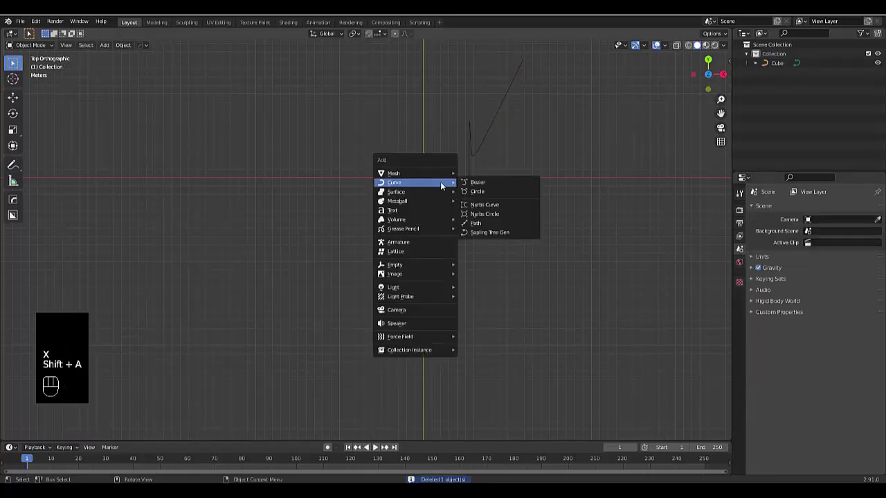
click(492, 191)
scroll(399, 132, up, 4)
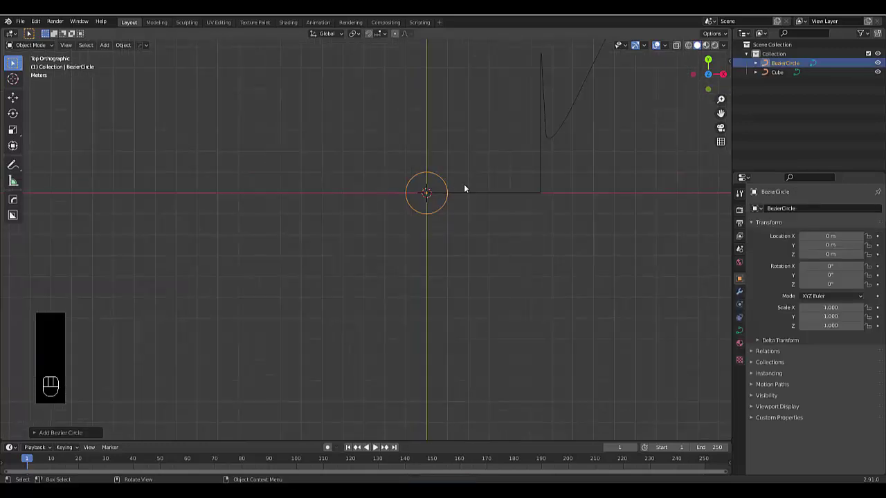
middle_drag(464, 183, 453, 105)
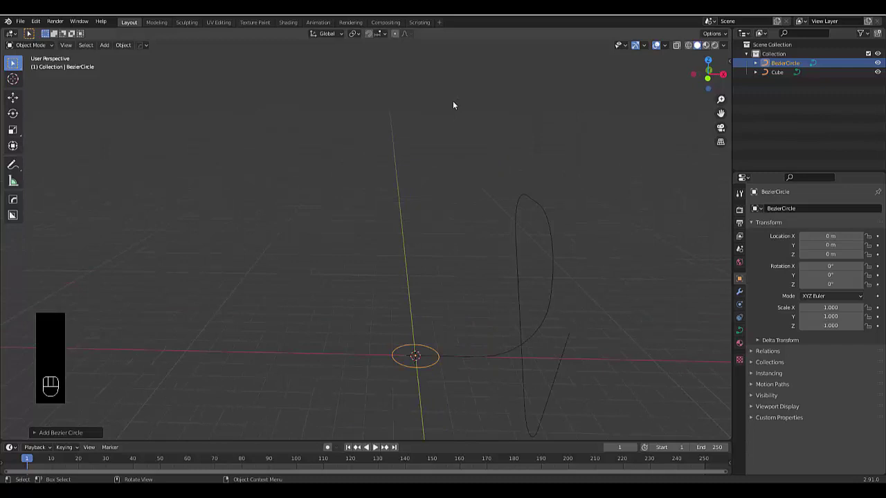
In front view, move the Bezier circle up and left of the pipe path.
key(KP_1)
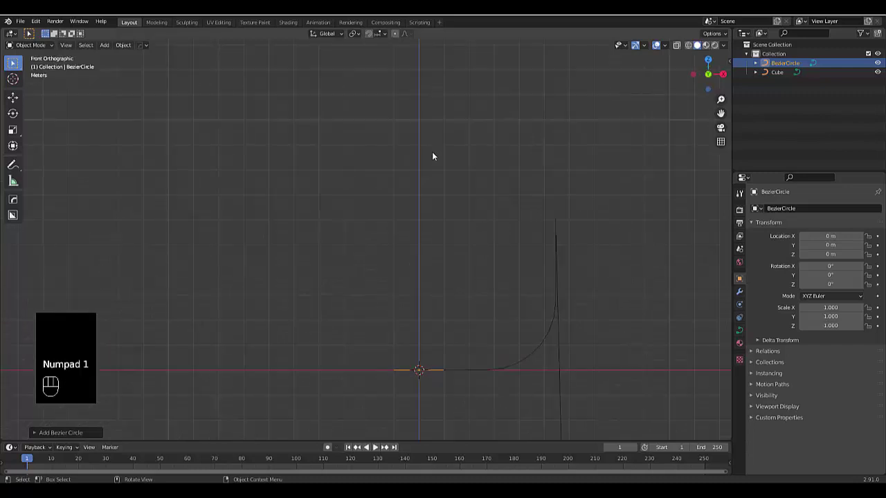
scroll(432, 156, down, 2)
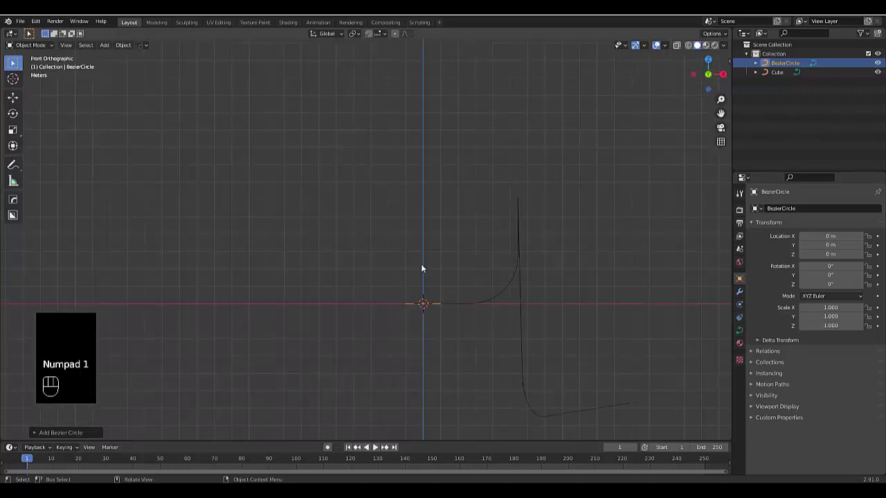
key(g)
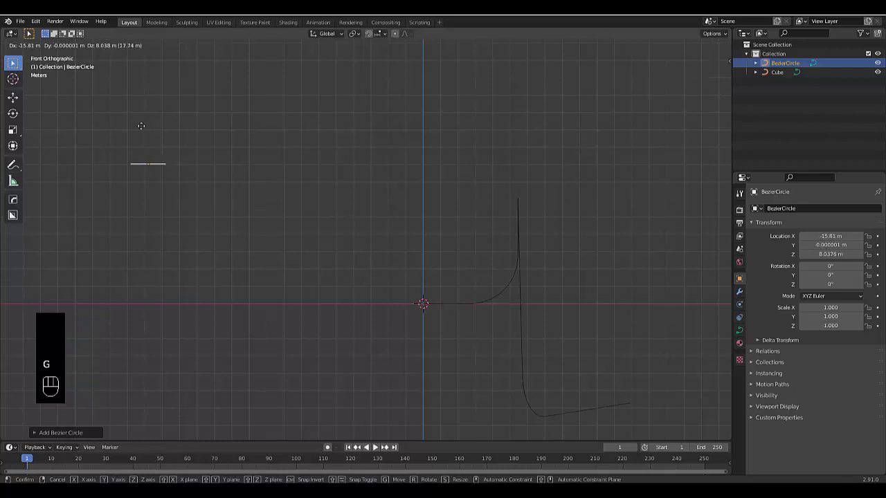
click(142, 130)
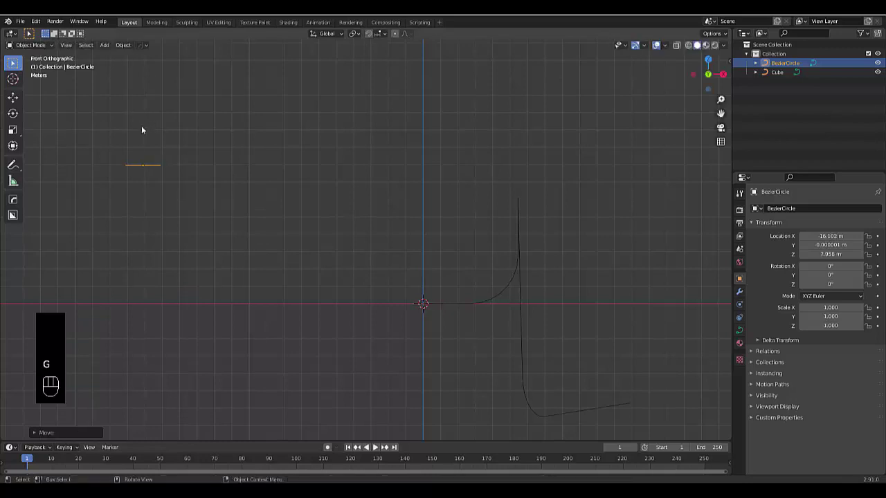
Set the pipe curve's Geometry Bevel mode to Object using BezierCircle.
click(521, 273)
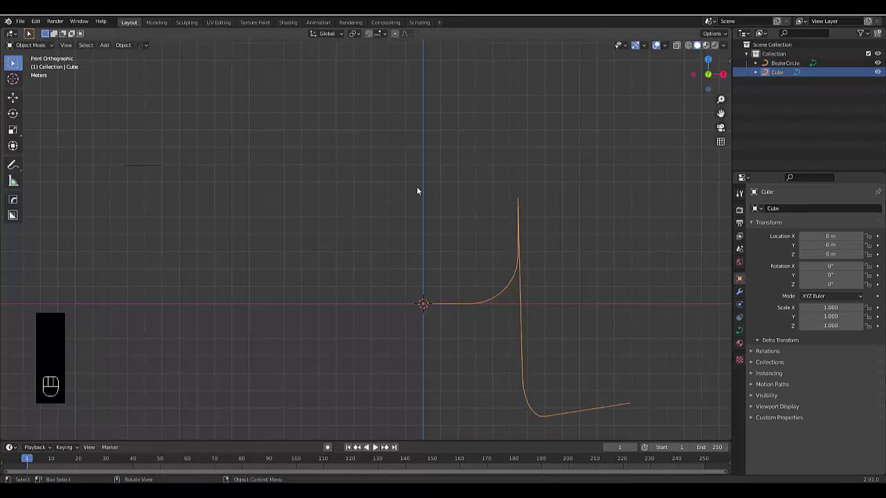
click(741, 332)
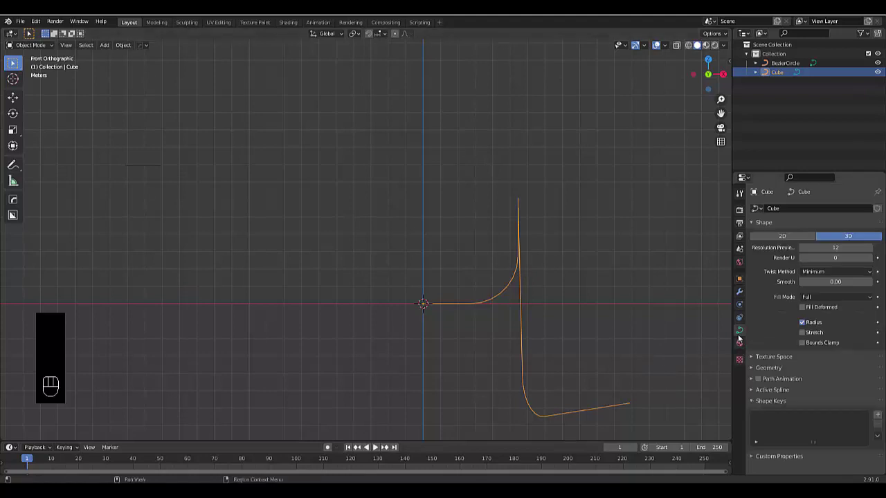
click(770, 370)
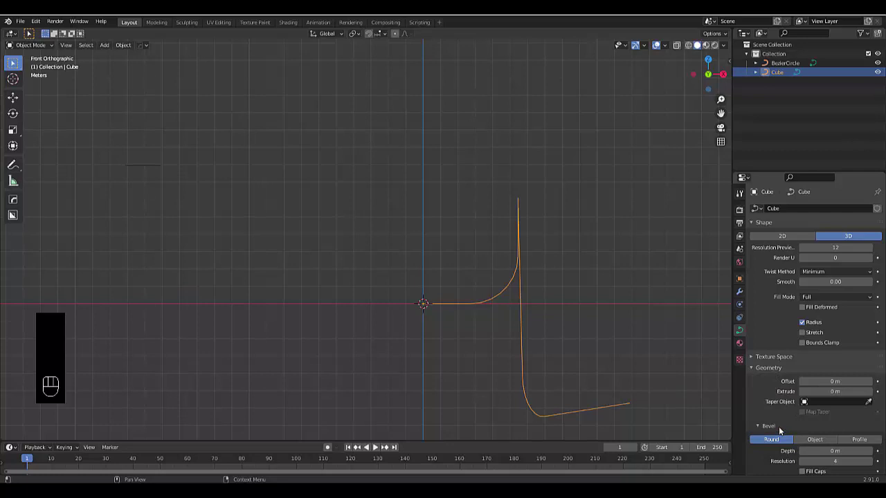
click(812, 441)
click(820, 450)
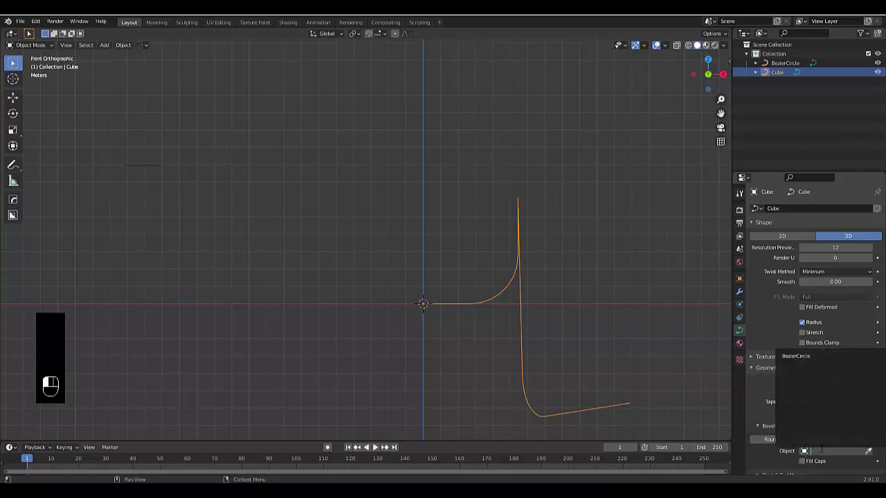
click(801, 356)
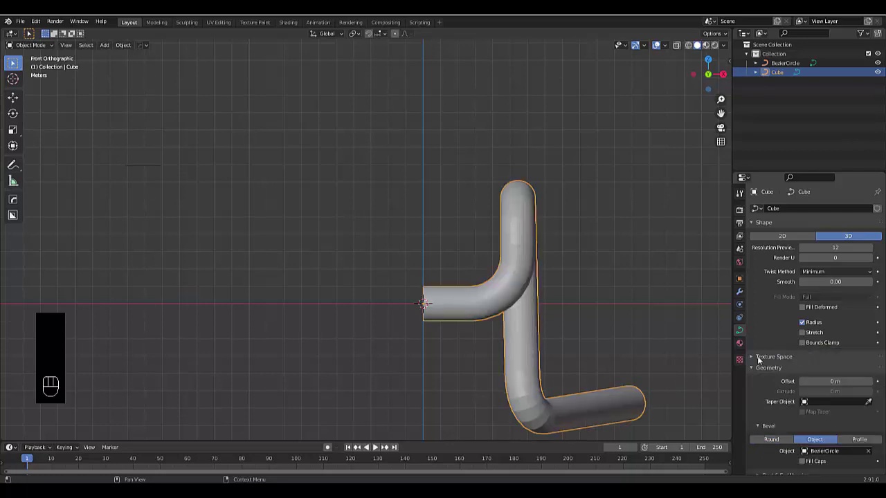
Apply Shade Smooth to the tube, then deselect it.
right_click(525, 350)
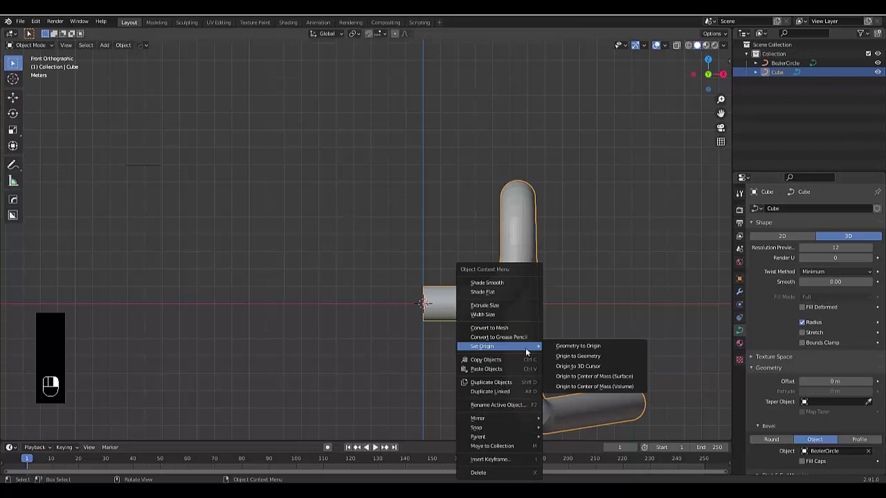
click(509, 286)
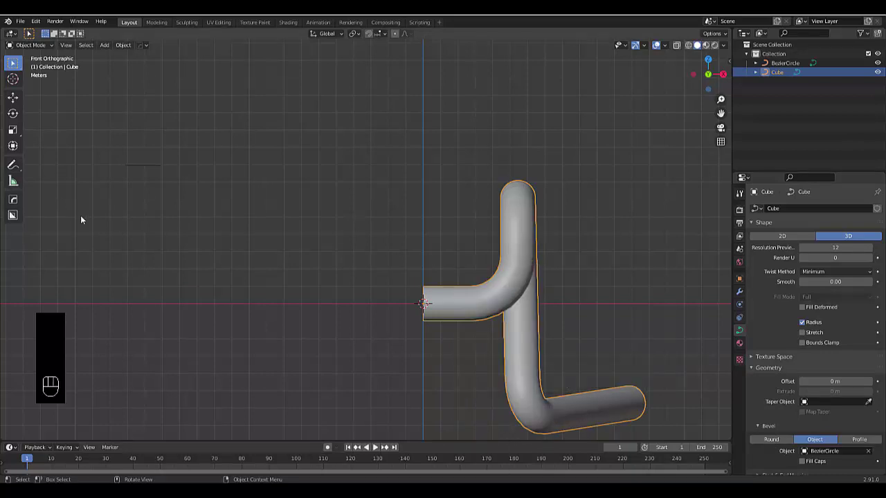
drag(98, 137, 221, 228)
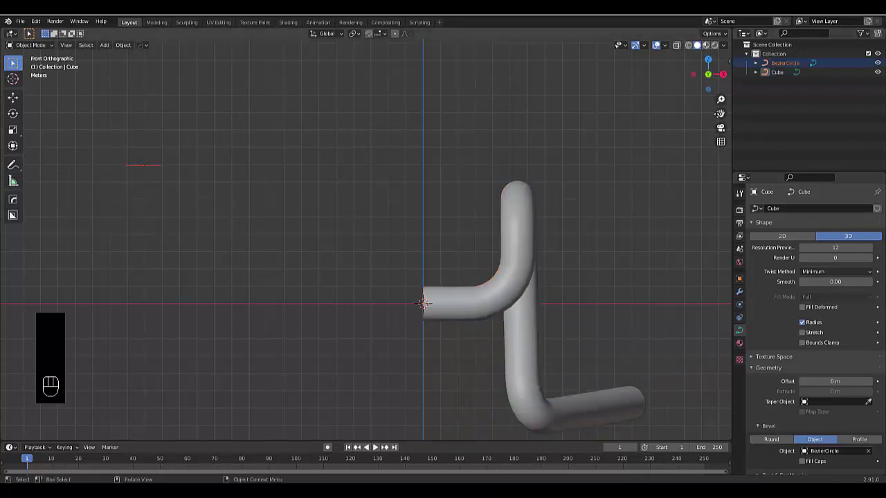
Scale the BezierCircle profile down slightly, then reselect the tube.
click(785, 63)
key(s)
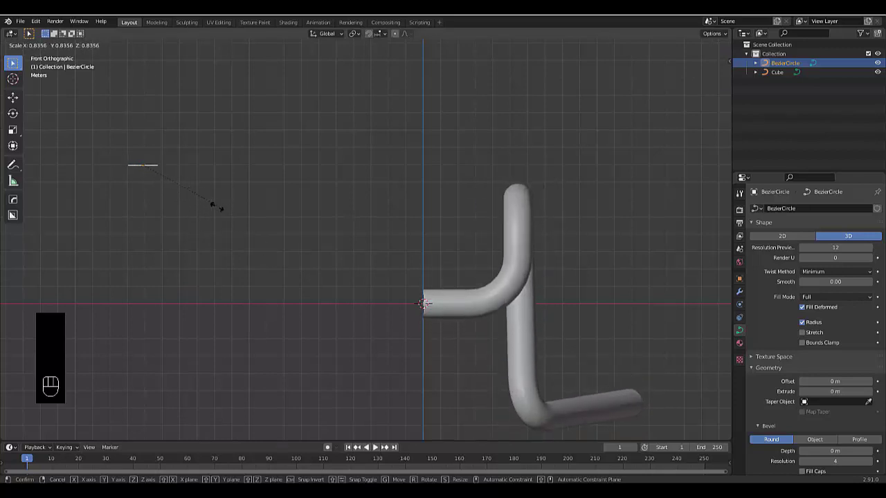
click(217, 207)
scroll(293, 312, down, 2)
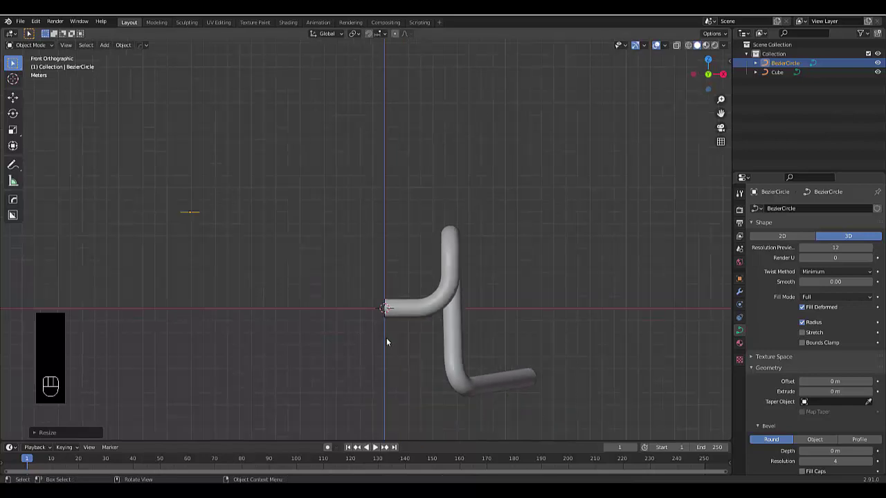
click(451, 302)
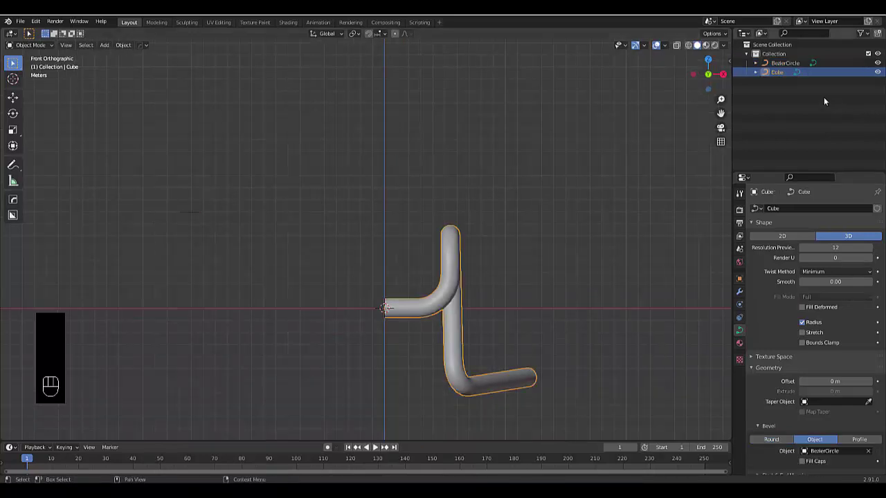
Convert the tube curve into a mesh via Object > Convert To.
click(122, 45)
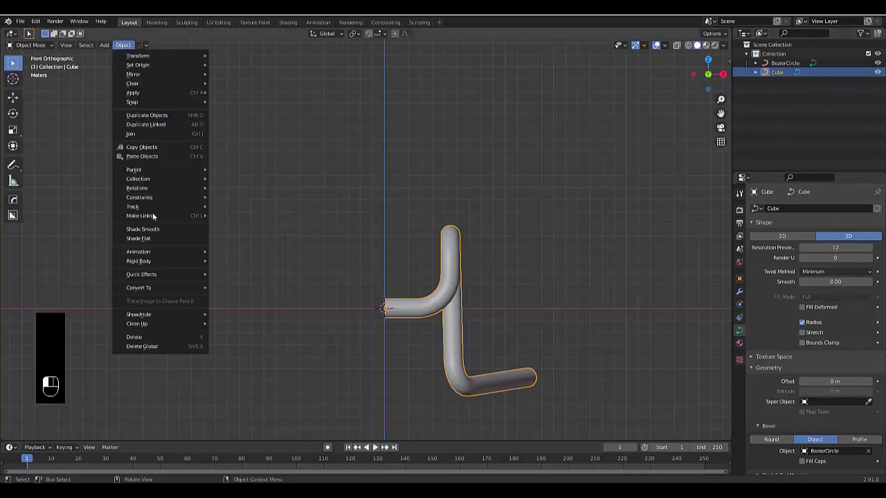
mouse_move(163, 290)
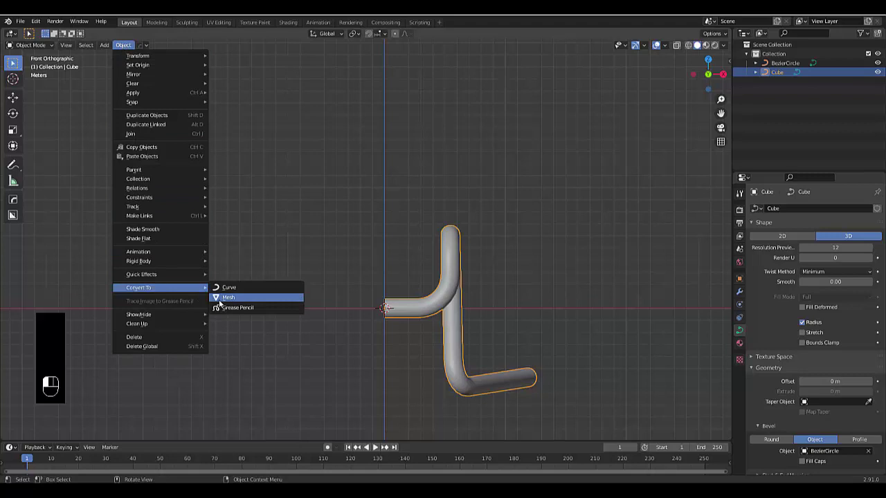
click(244, 297)
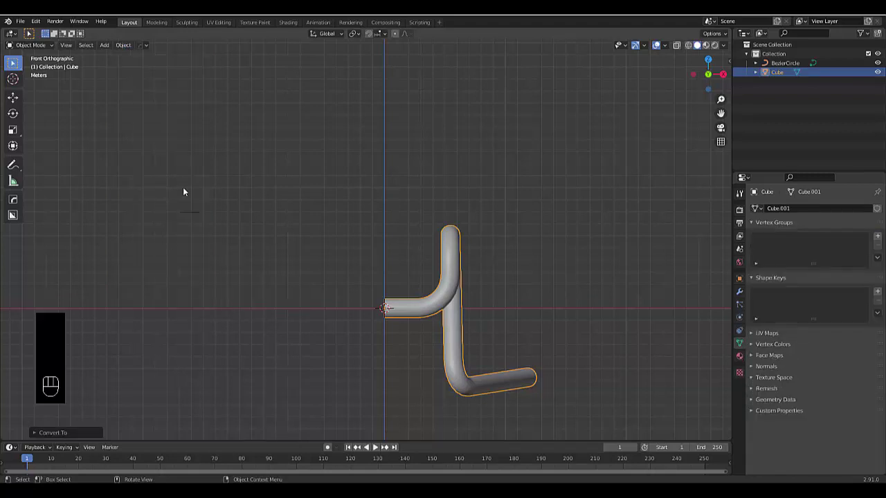
Delete the leftover BezierCircle profile.
click(369, 350)
drag(154, 173, 282, 305)
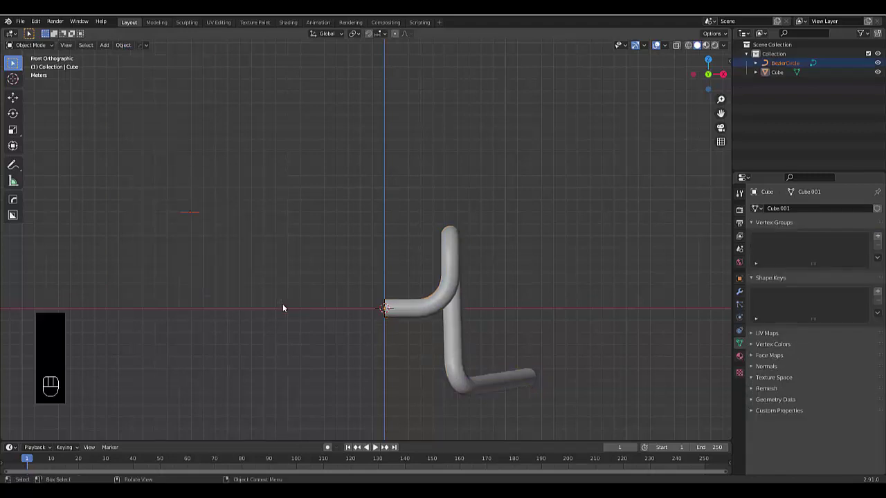
key(x)
click(283, 304)
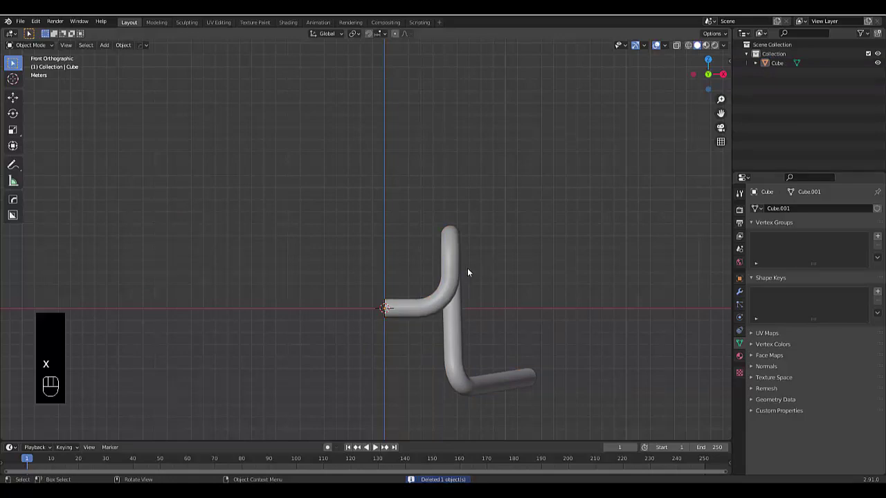
Select the pipe mesh and orbit the view until it stands upright.
click(440, 290)
scroll(456, 253, up, 4)
middle_drag(457, 253, 401, 294)
scroll(401, 294, down, 5)
middle_drag(493, 377, 530, 348)
scroll(516, 362, up, 3)
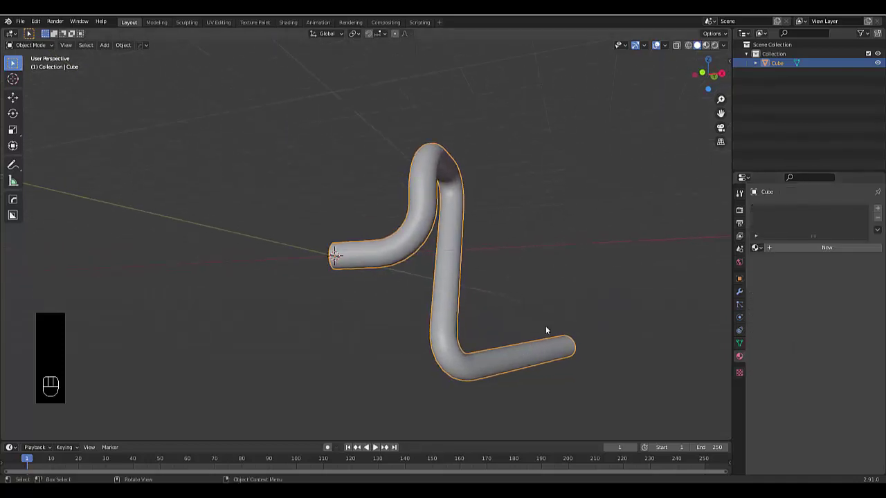
Give the pipe a new material with Roughness 0 and Transmission 1.000.
click(349, 325)
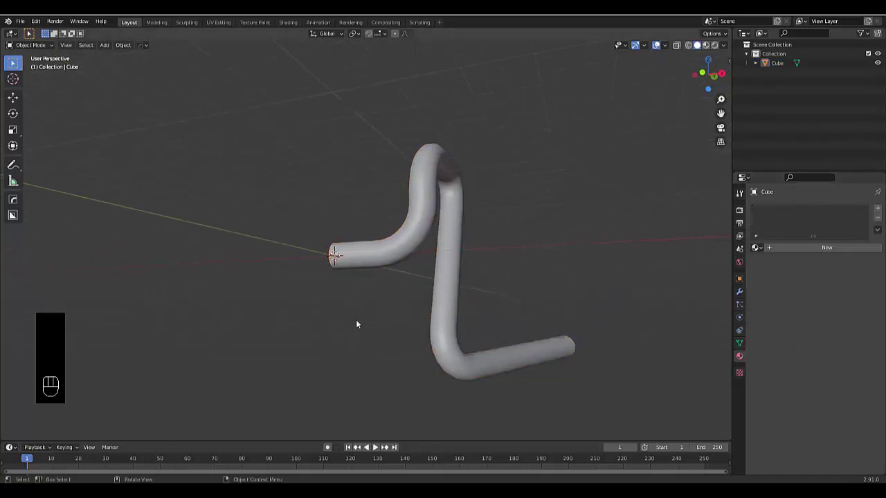
click(386, 256)
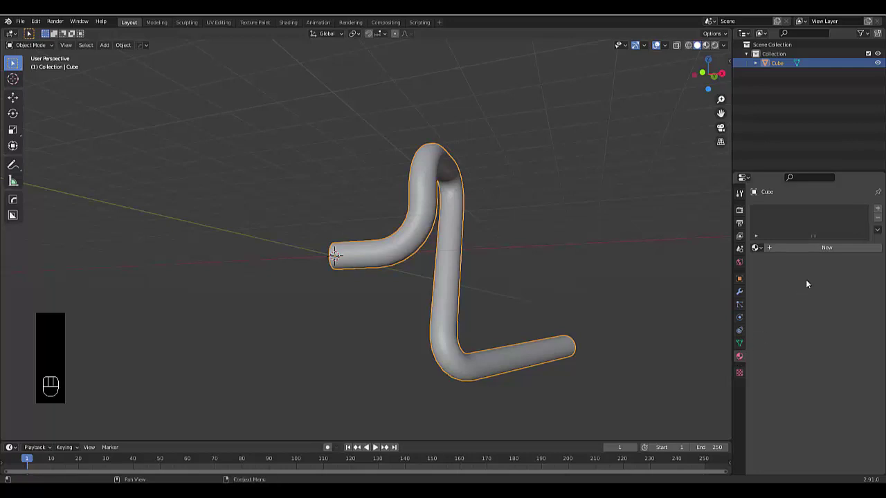
click(823, 247)
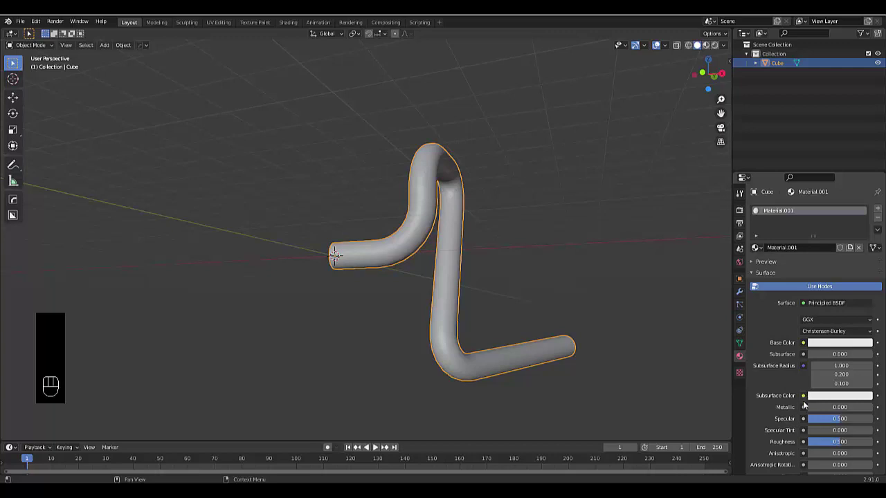
drag(834, 440, 808, 442)
scroll(758, 406, down, 5)
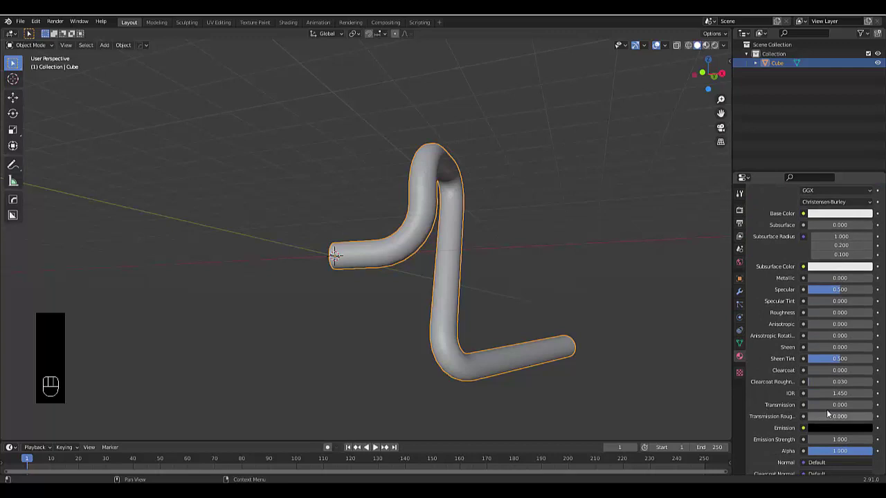
drag(811, 406, 874, 407)
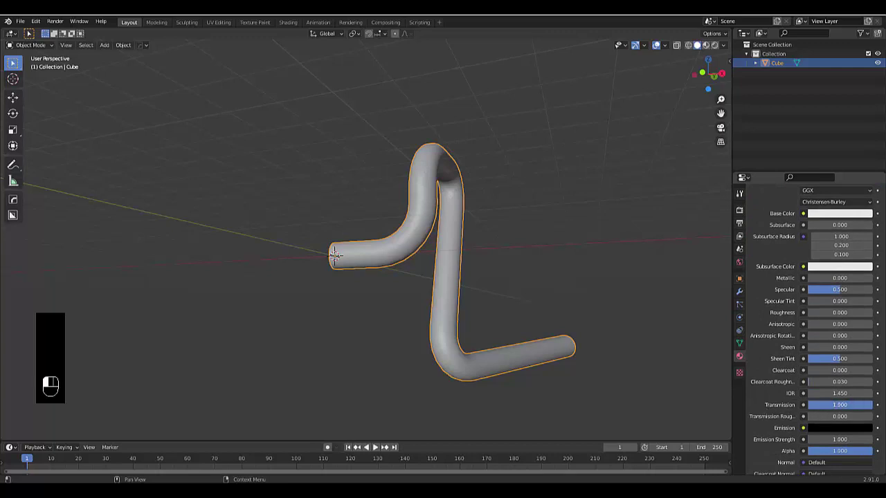
scroll(750, 269, up, 3)
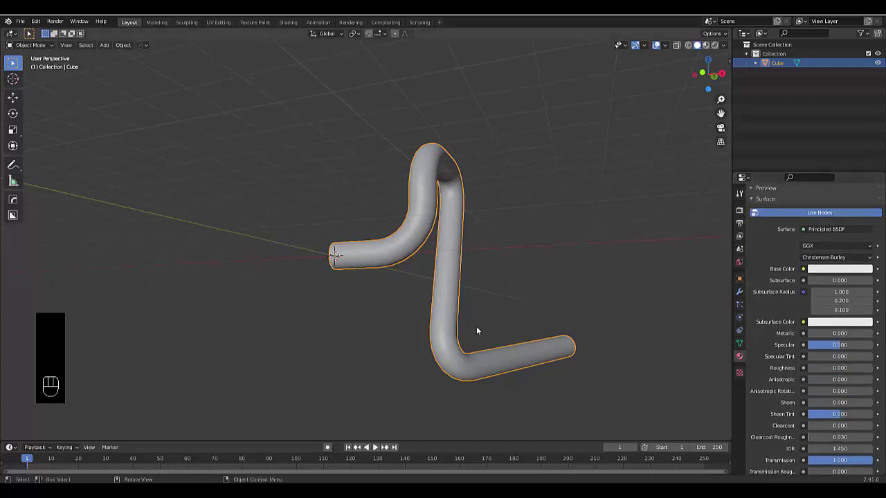
Add a camera to the scene from the top view.
key(KP_7)
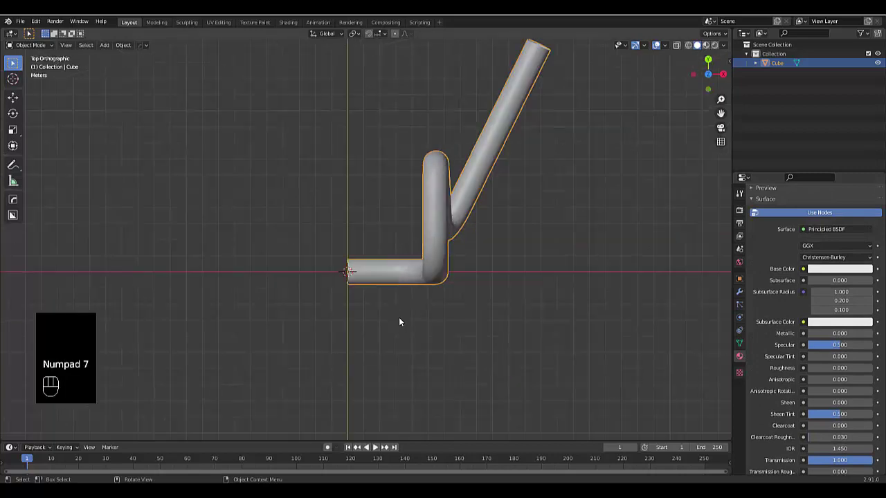
key(shift+a)
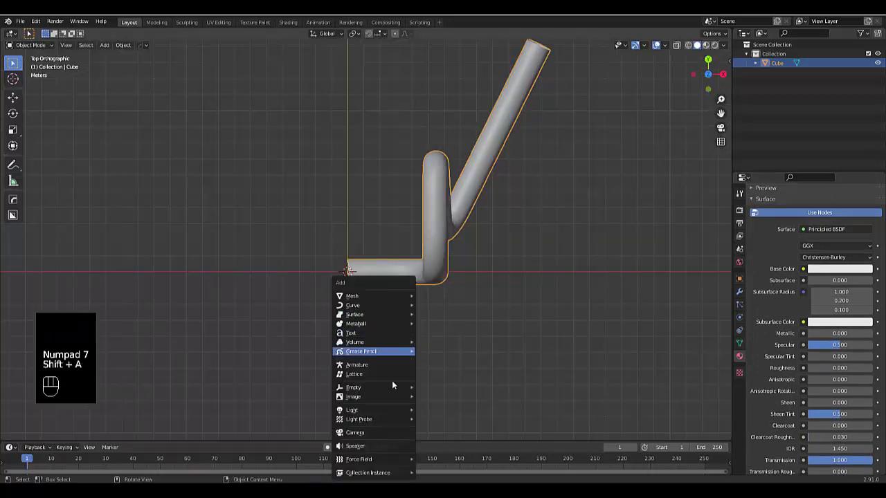
click(383, 433)
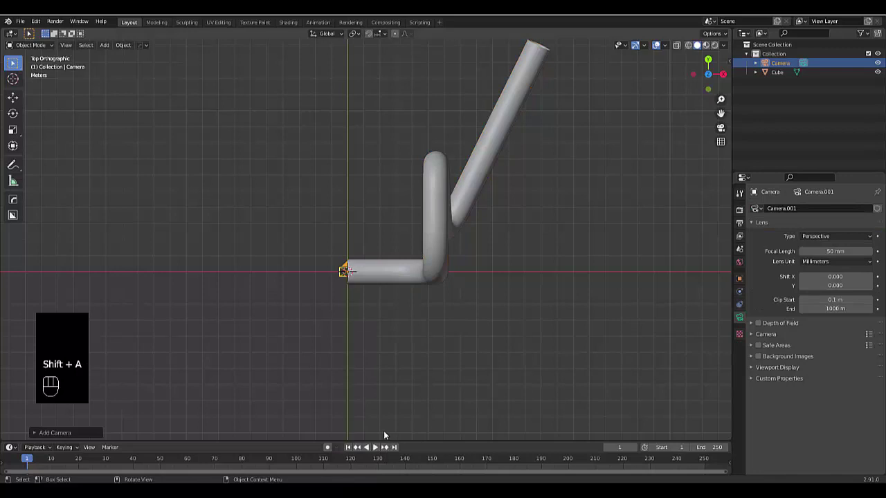
Orbit to a perspective angle and align the camera to that view, framing the pipe.
scroll(412, 349, down, 4)
middle_drag(477, 321, 469, 276)
scroll(468, 277, up, 3)
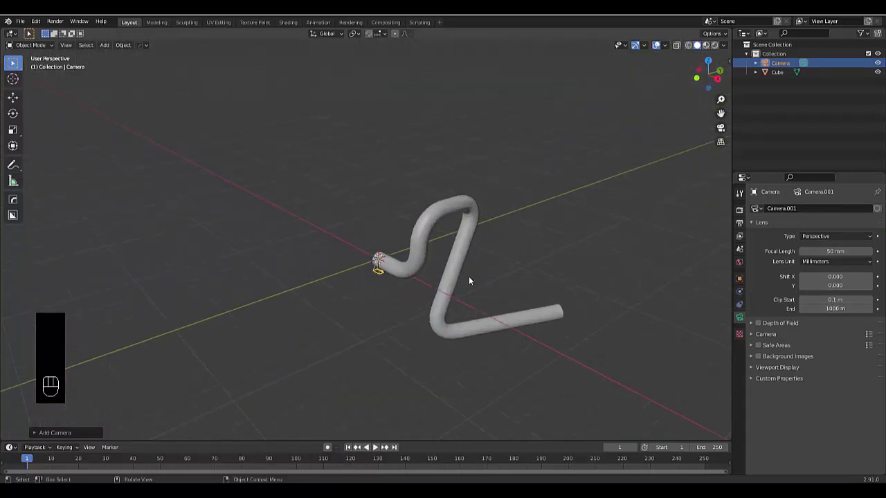
key(ctrl)
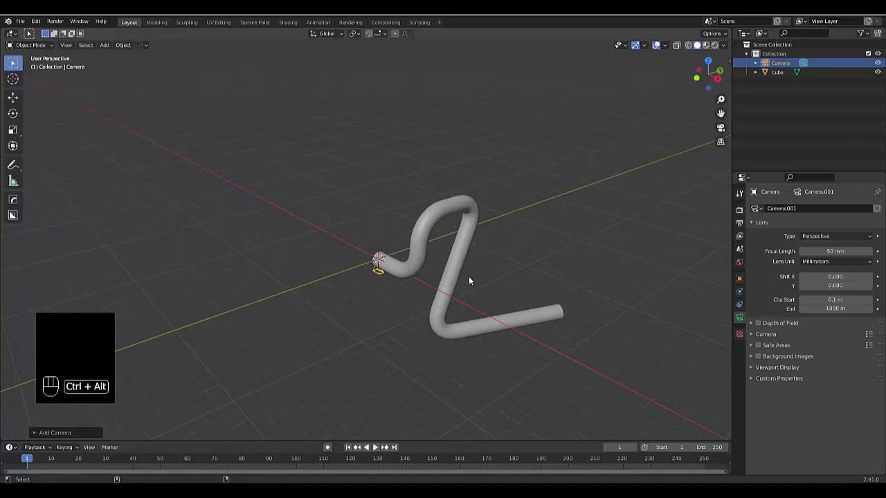
key(ctrl+alt+KP_0)
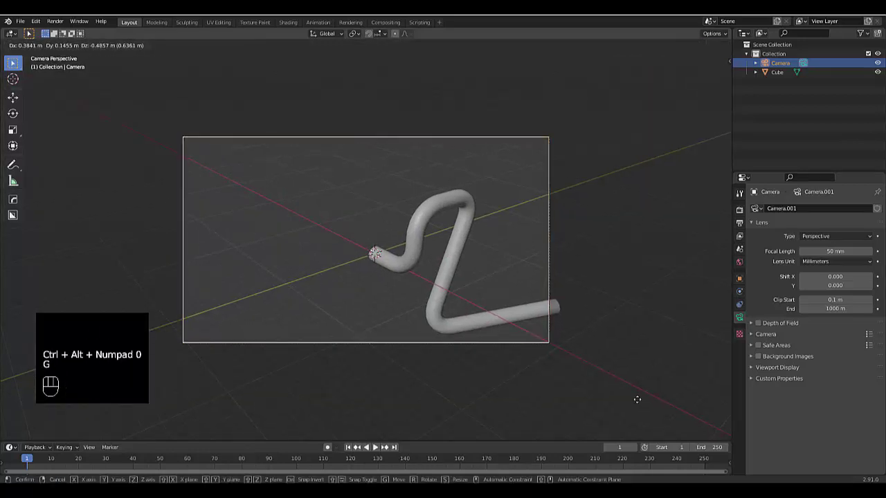
click(39, 400)
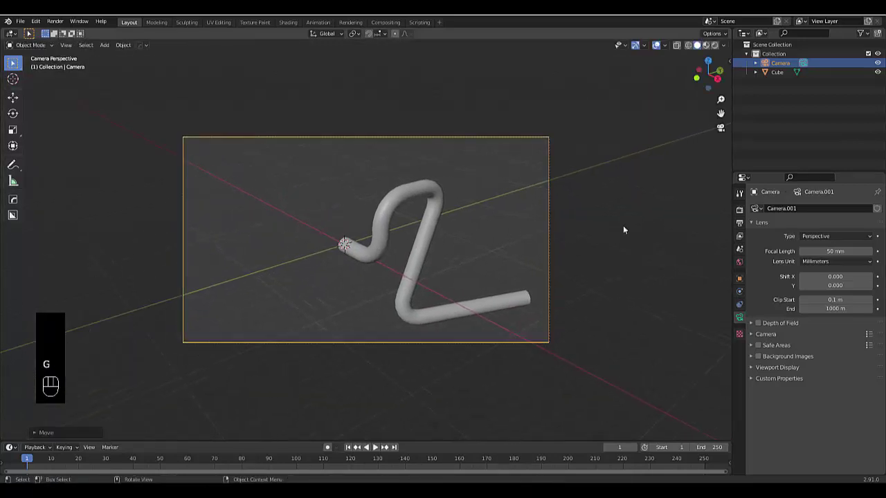
click(739, 209)
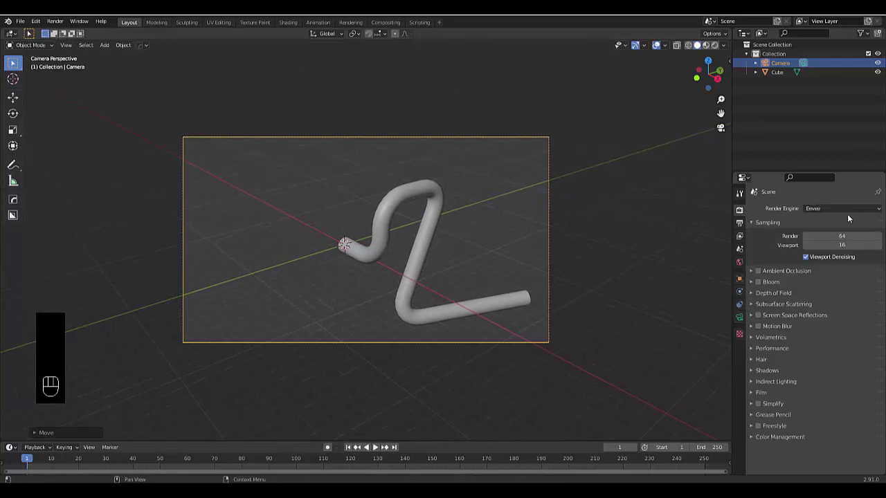
Set the render engine to Cycles and tick Transparent under Film.
click(843, 210)
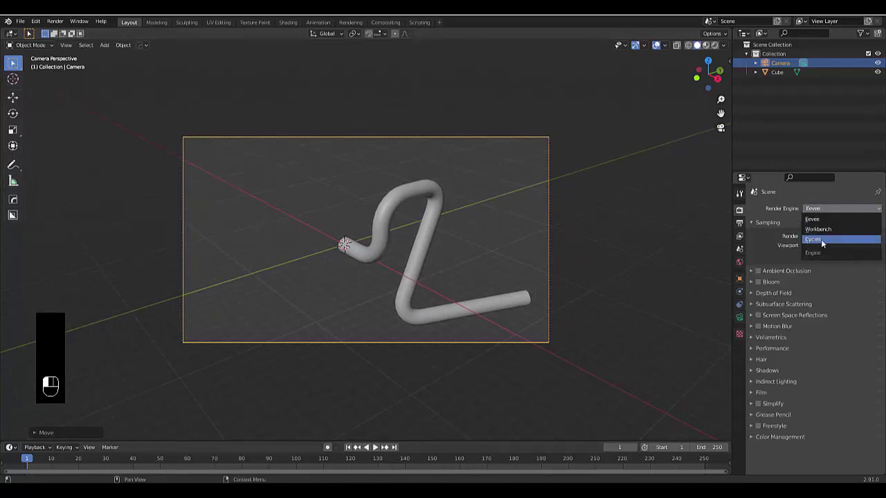
click(827, 238)
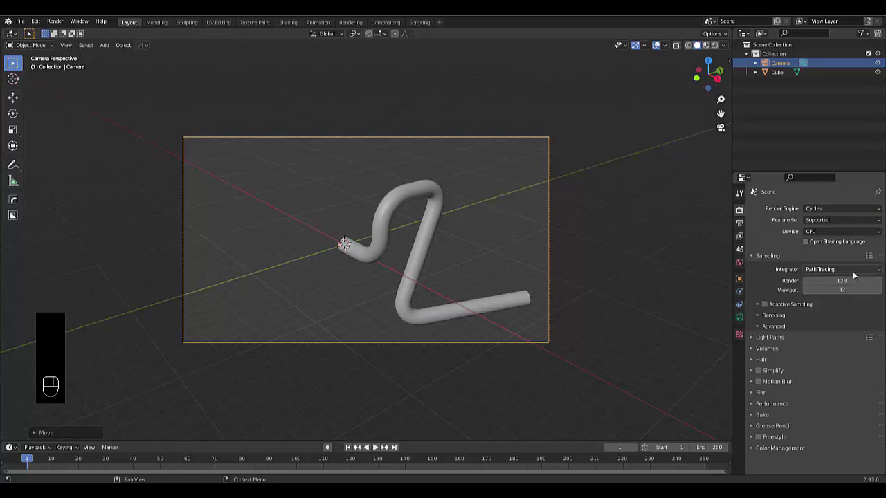
click(766, 393)
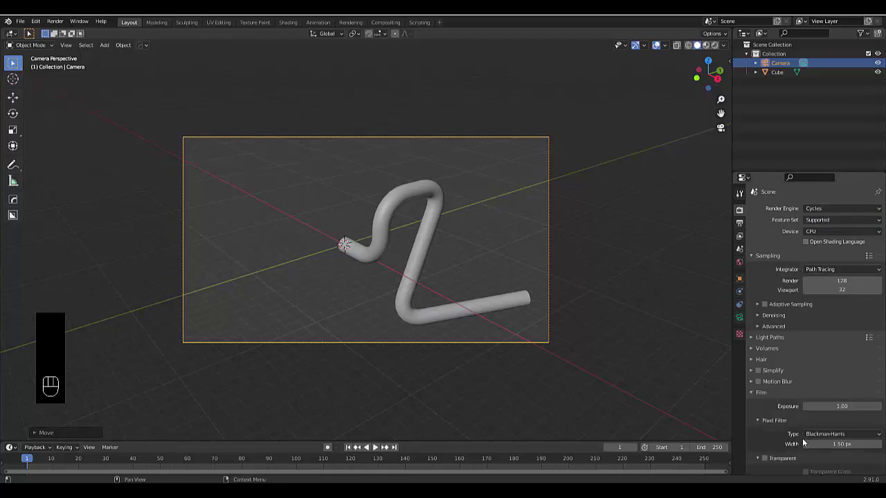
click(764, 458)
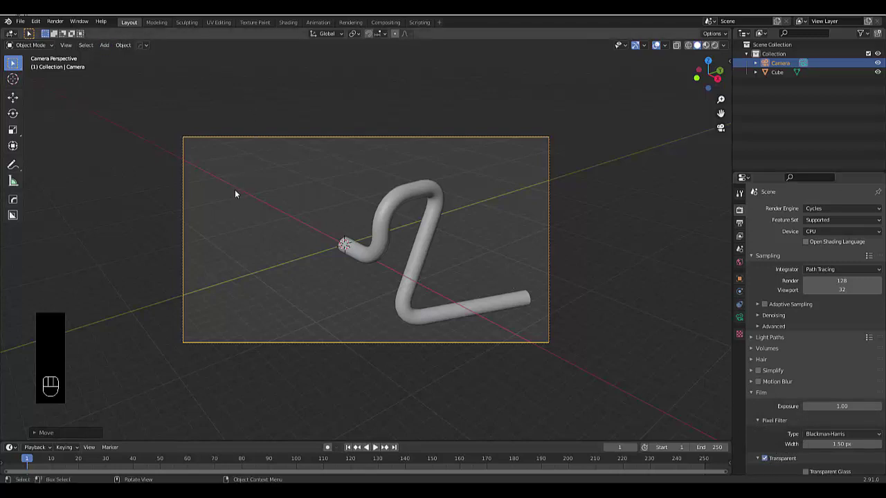
Leave the camera view and add a Sun light from the top view.
click(720, 127)
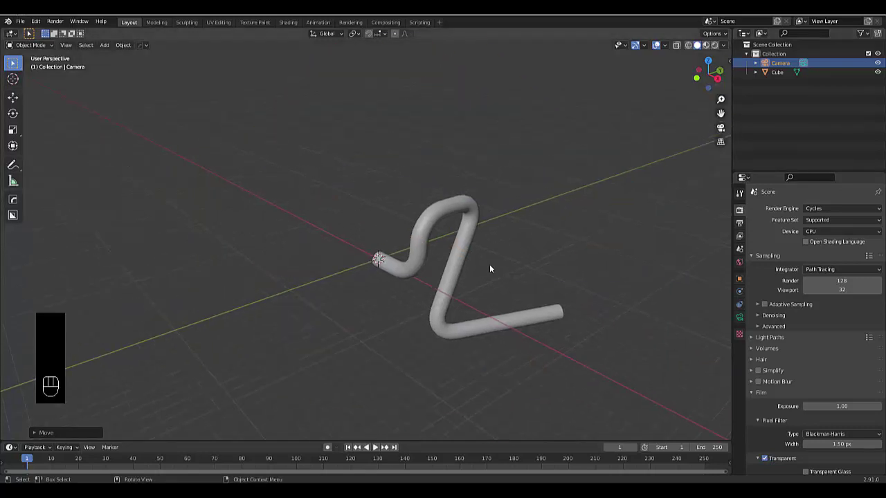
key(KP_7)
scroll(489, 267, down, 3)
key(shift+a)
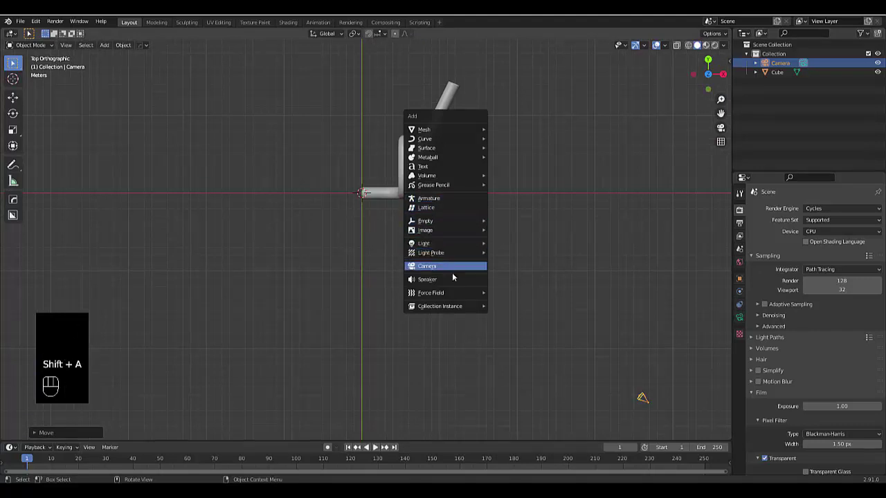
mouse_move(465, 242)
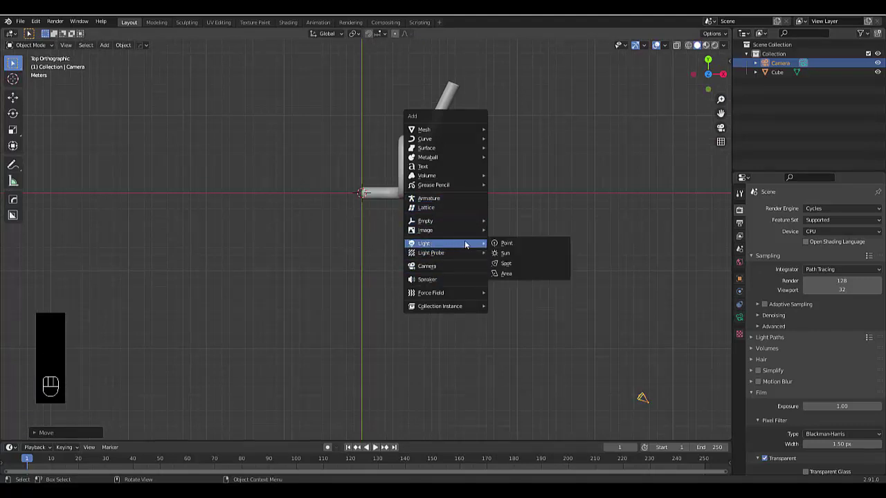
click(525, 254)
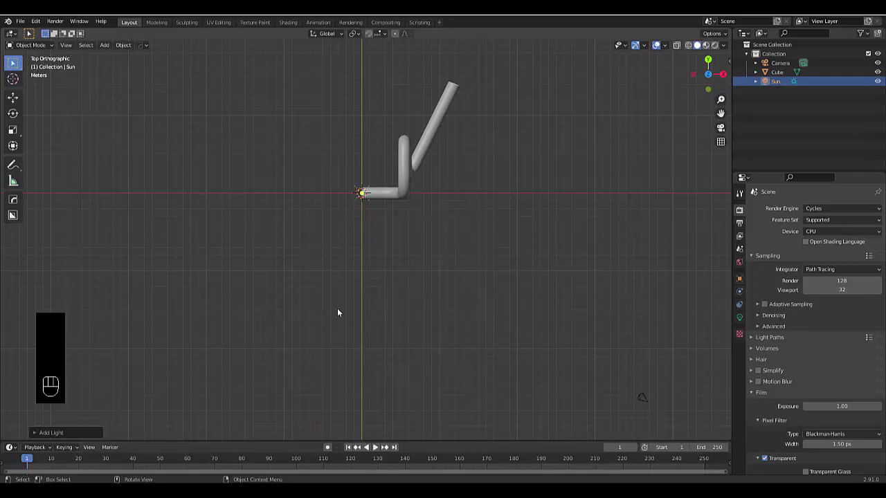
Move the sun up and left of the pipe and rotate it to point up-left.
key(KP_1)
key(g)
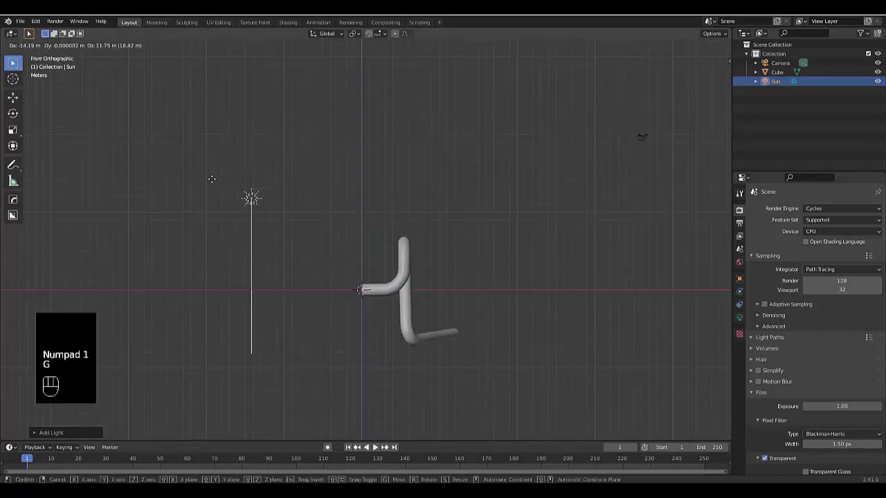
click(185, 231)
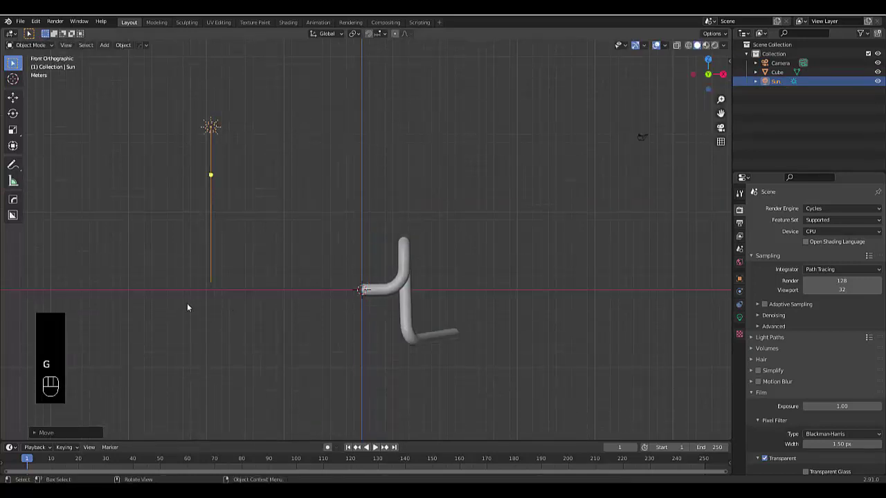
key(r)
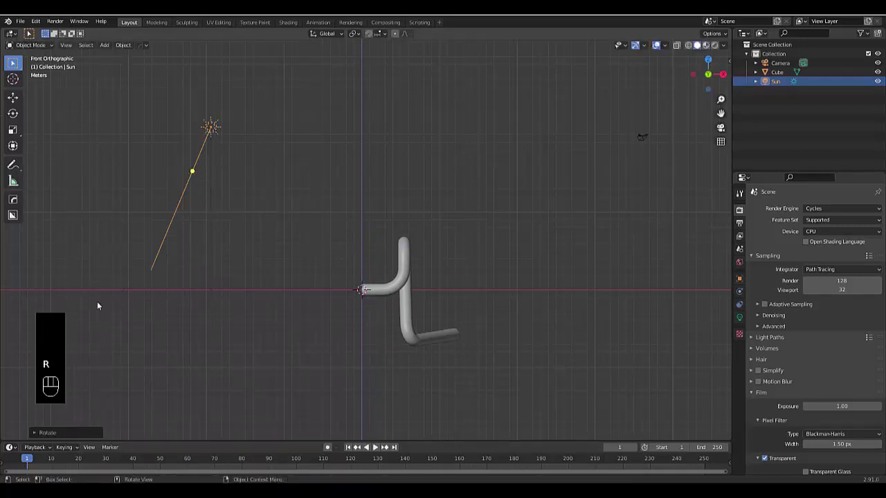
click(97, 305)
key(KP_7)
key(r)
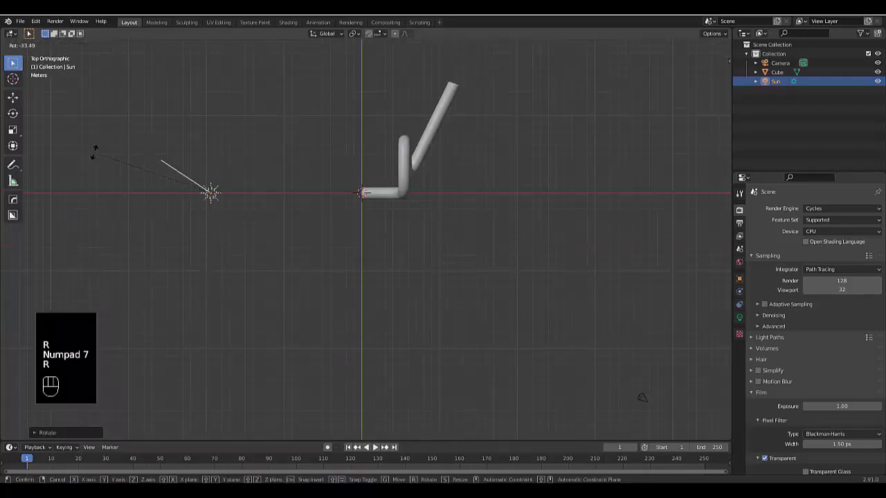
click(95, 155)
Set the sun's strength to 15 and give it a pale yellow colour.
click(739, 317)
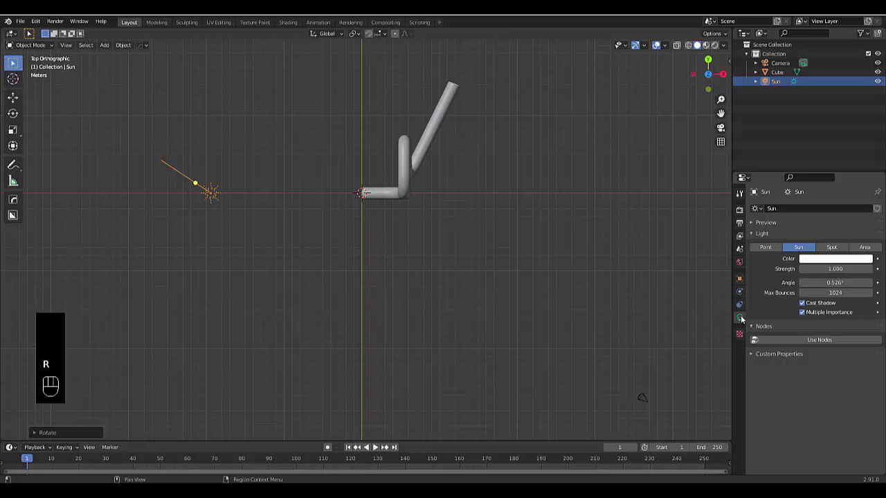
click(837, 269)
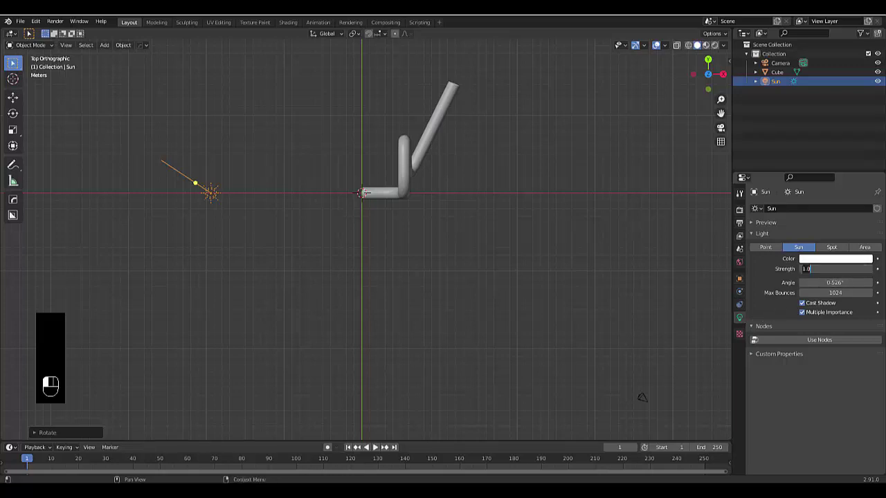
text(15)
key(Return)
click(845, 258)
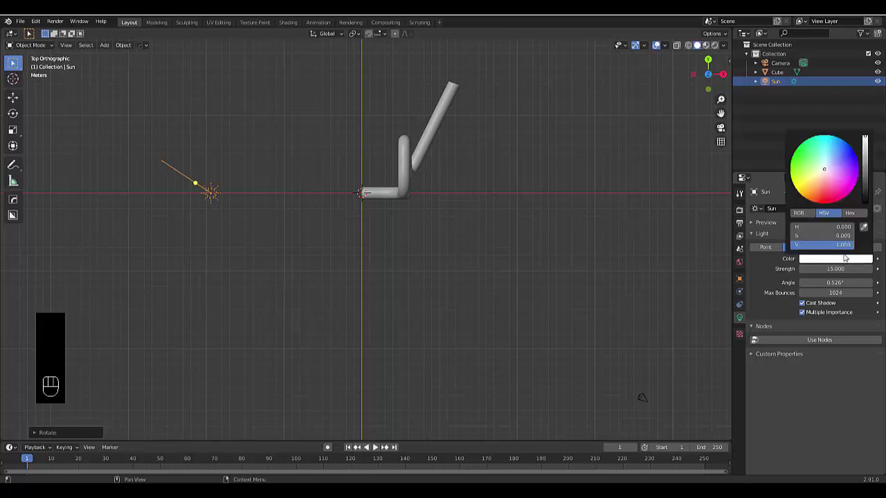
click(822, 170)
drag(822, 170, 820, 171)
click(649, 374)
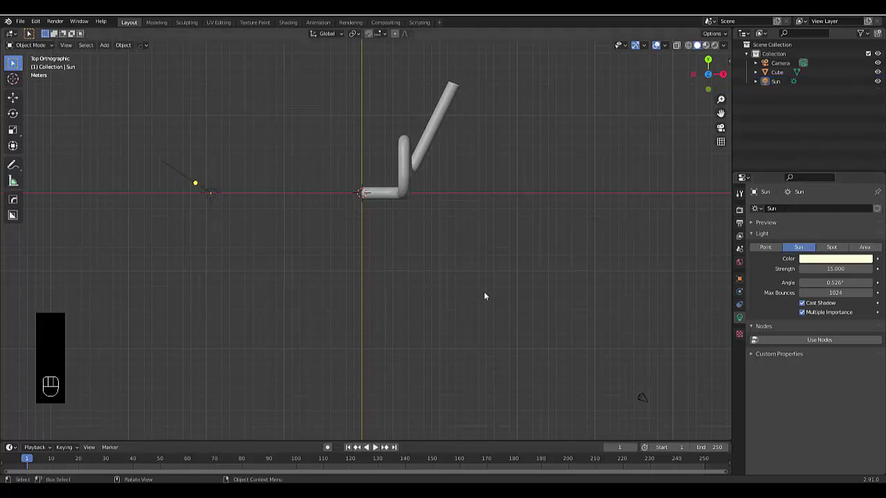
click(59, 23)
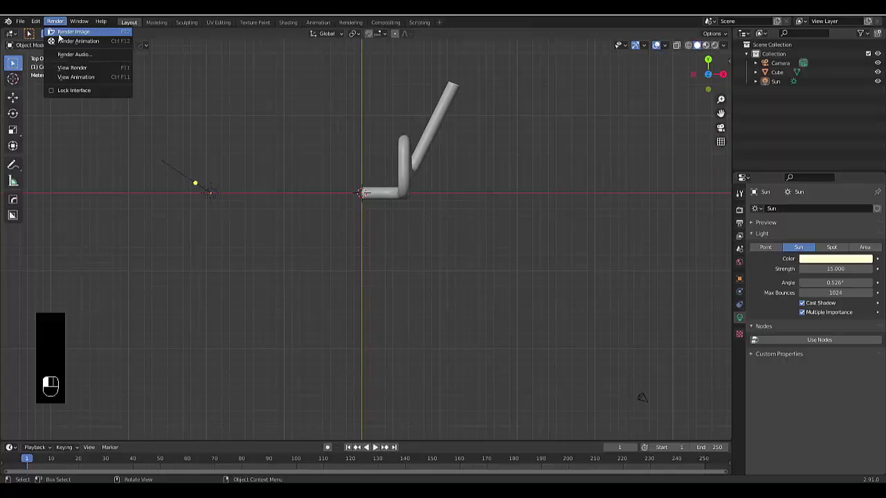
click(69, 32)
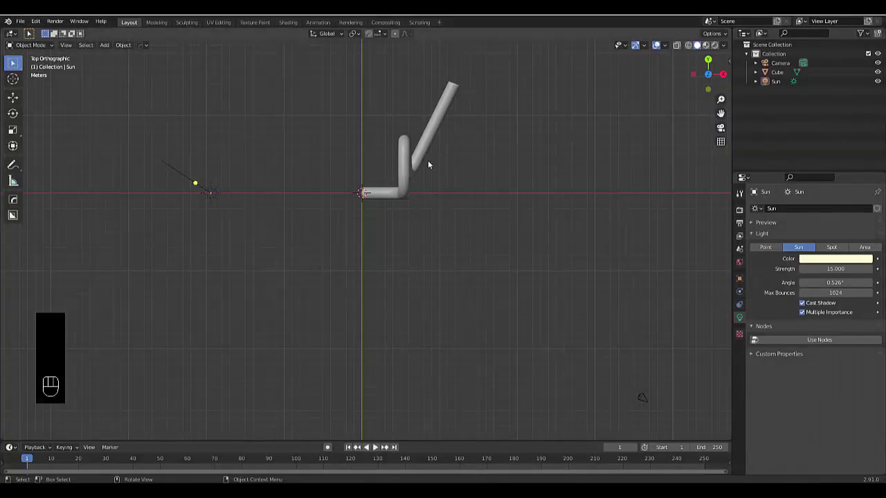
shift+middle_drag(428, 164, 357, 207)
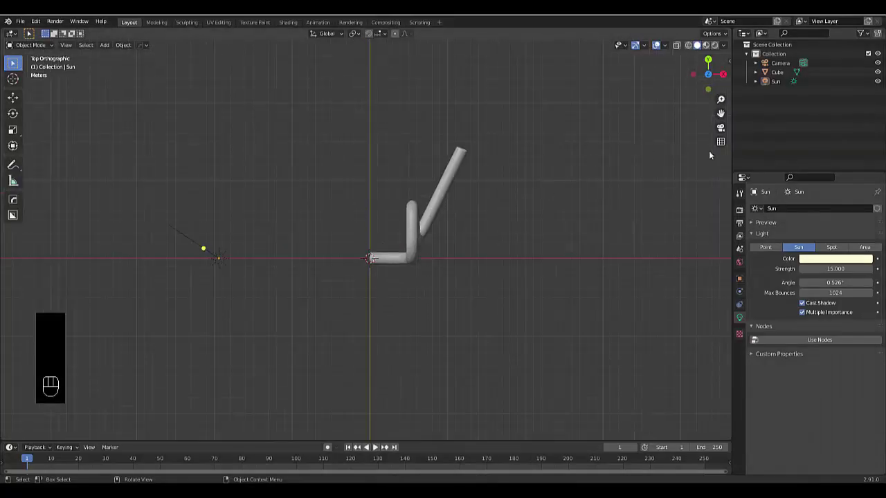
click(722, 129)
click(722, 130)
Add a plane mesh and scale it up.
key(shift+a)
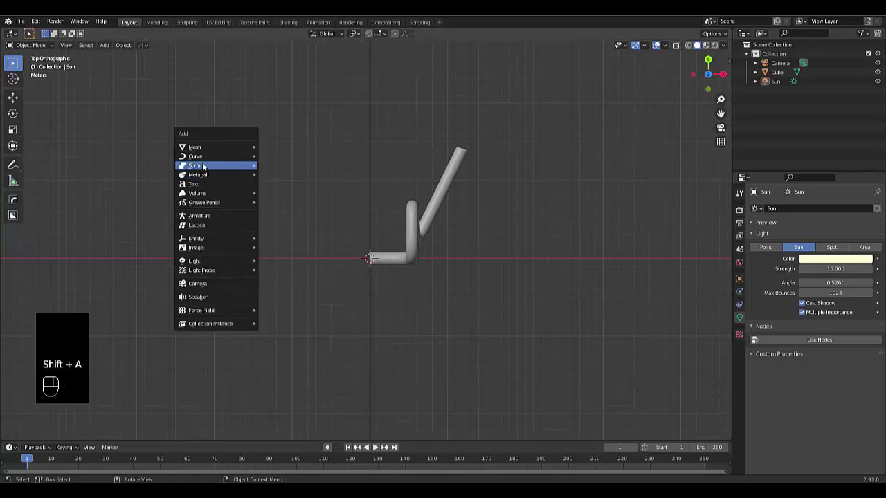
mouse_move(217, 149)
click(277, 147)
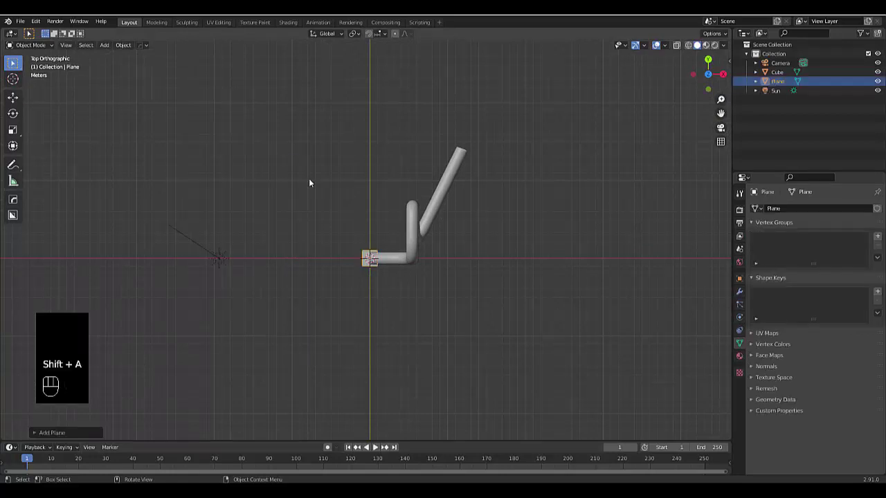
key(s)
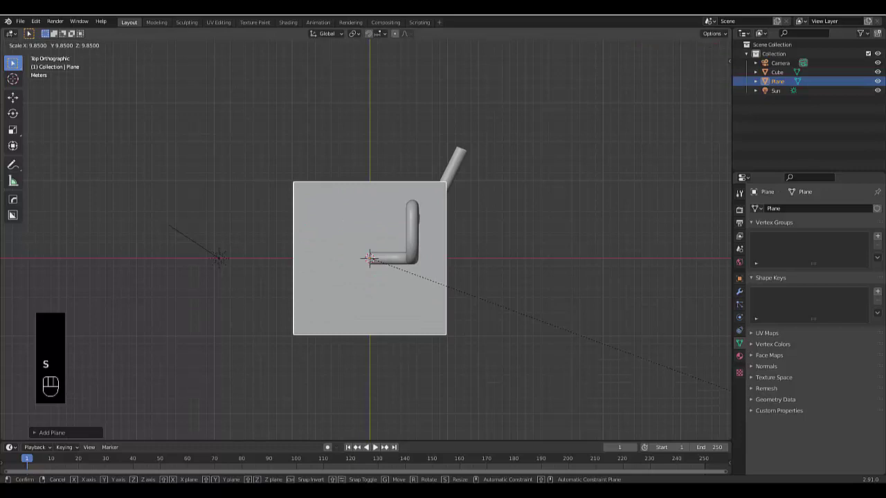
click(492, 388)
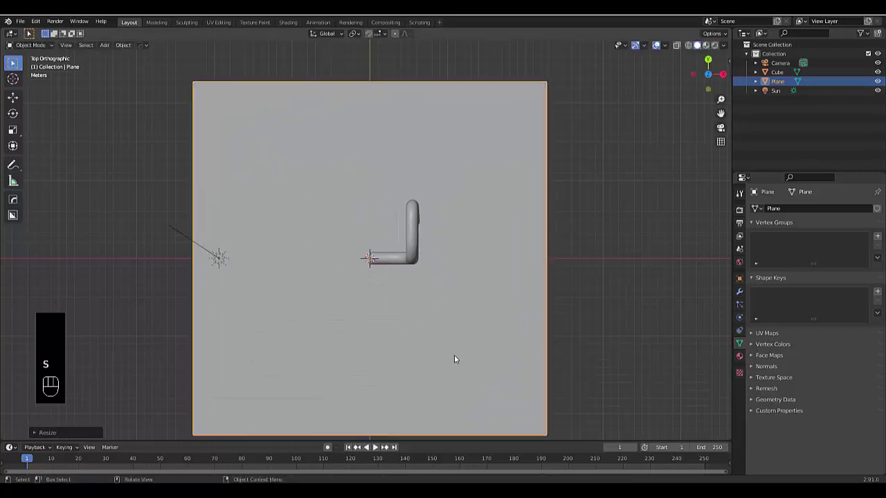
Move the plane below the pipe in front view, tilt it, and check it through the camera.
key(KP_1)
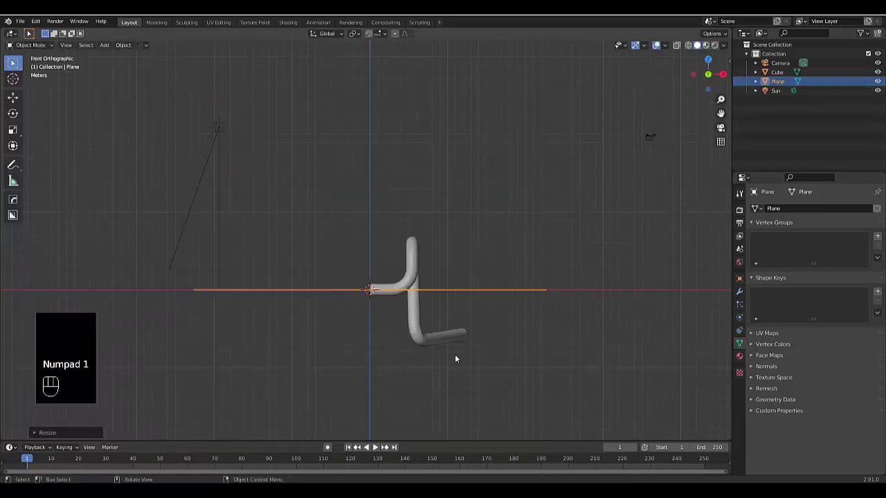
key(g)
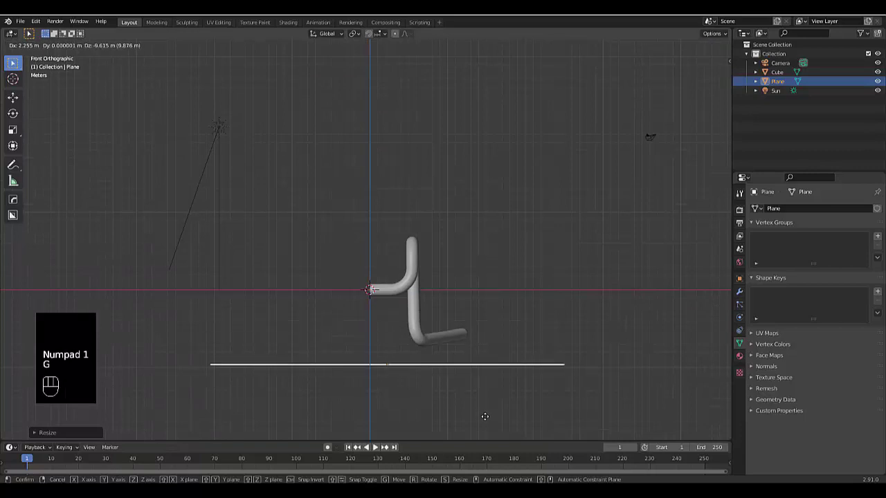
click(451, 414)
key(r)
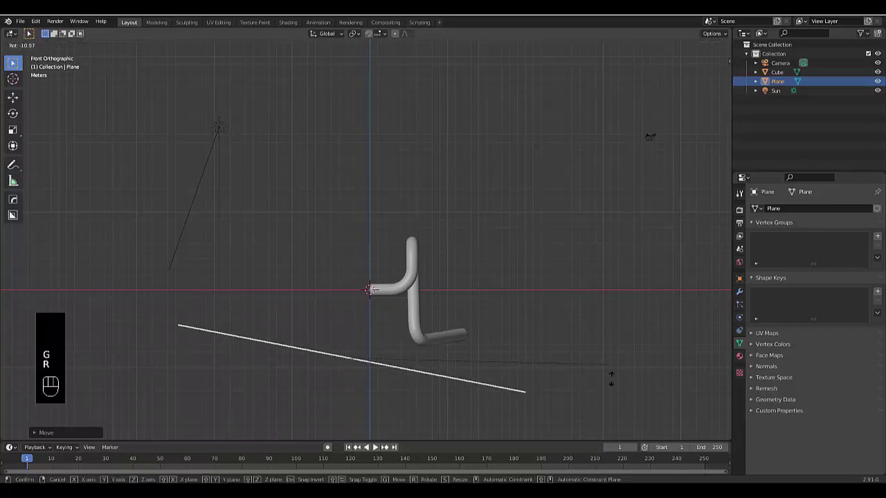
click(604, 429)
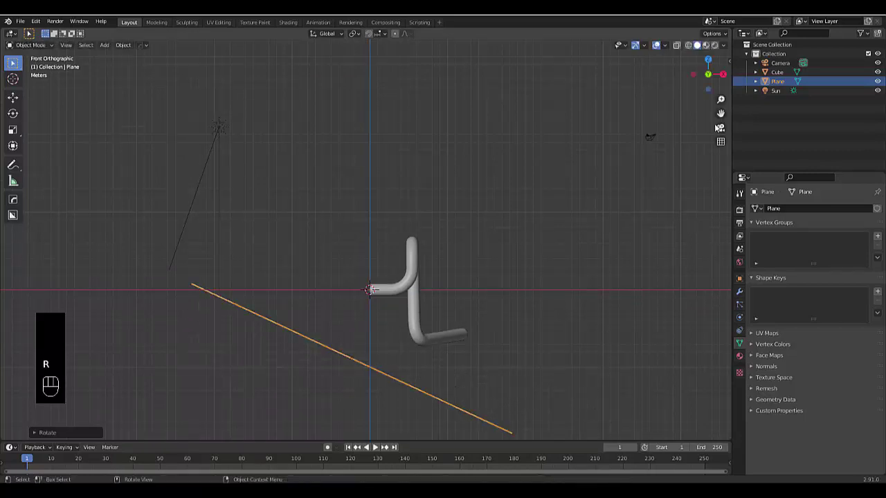
click(719, 128)
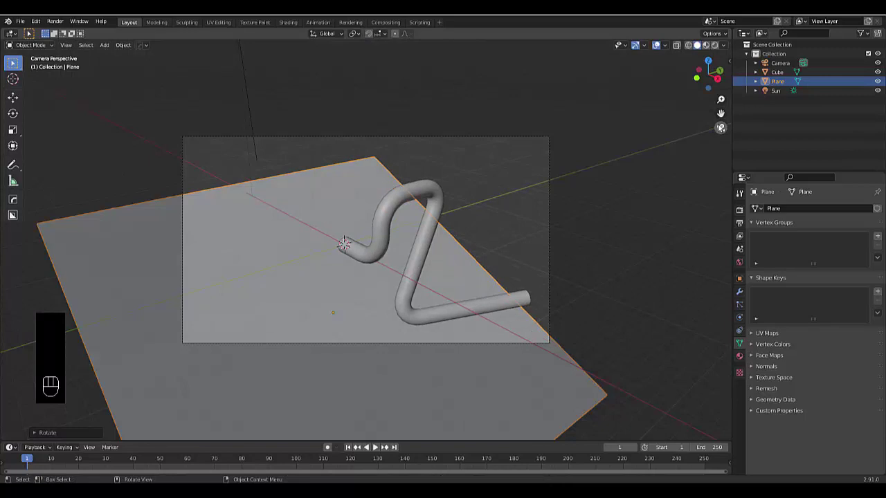
click(720, 128)
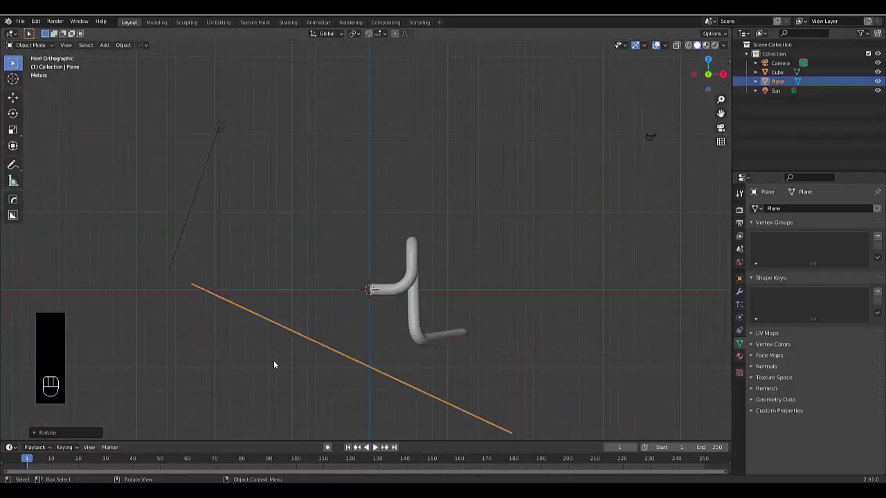
click(739, 355)
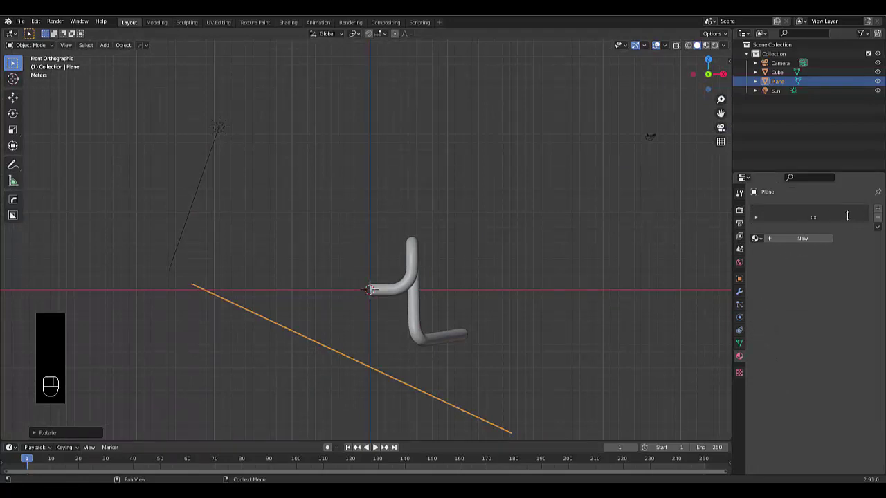
Create a new material (Material.002) for the plane with a salmon Base Color.
click(819, 241)
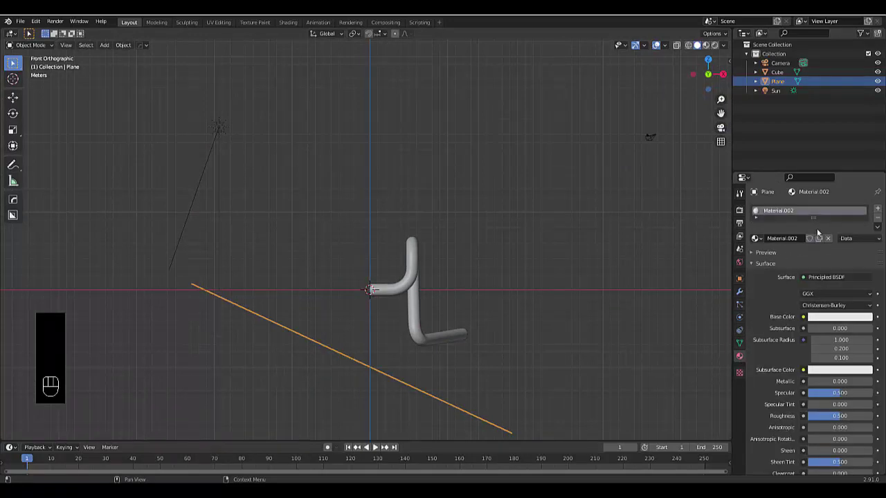
click(834, 316)
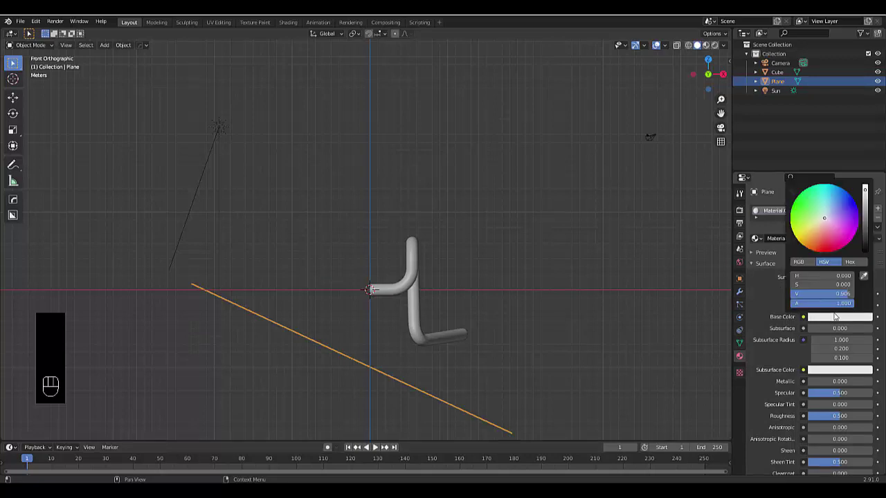
click(820, 236)
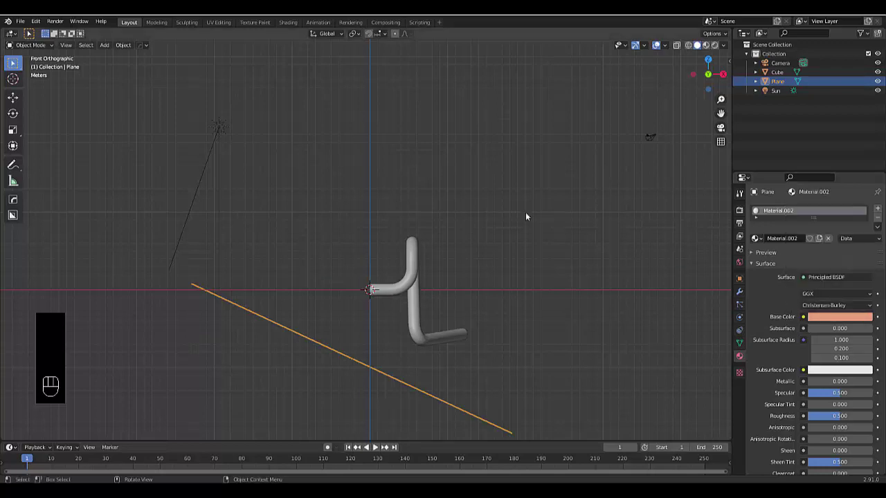
Render an image of the scene with Render > Render Image.
click(53, 23)
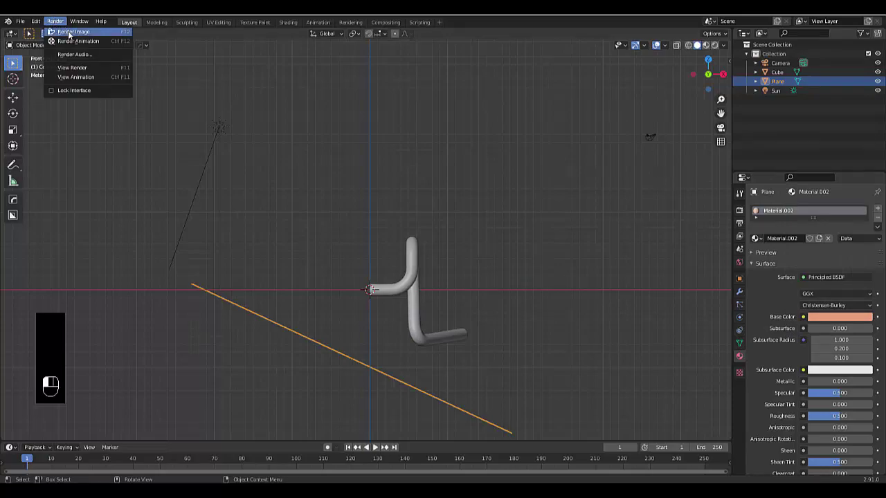
click(70, 32)
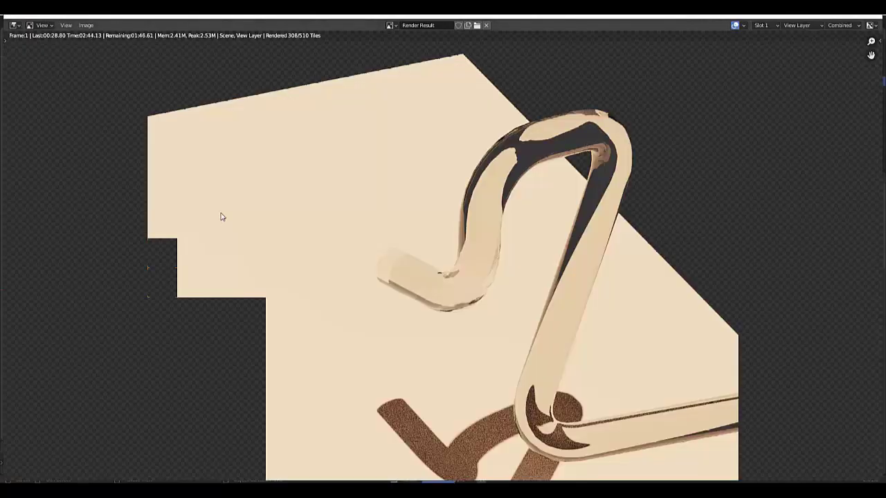